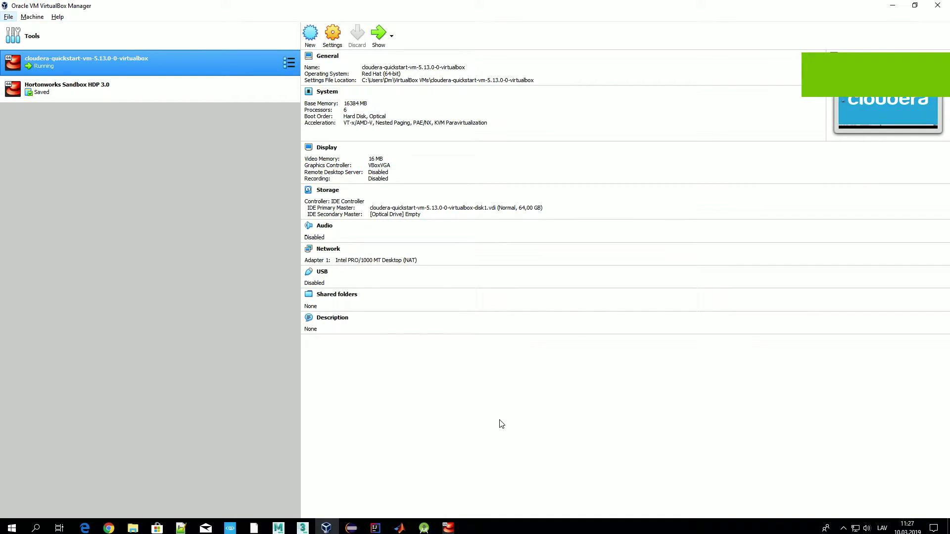
Bring the running cloudera-quickstart-vm-5.13.0 window to the front in VirtualBox
click(448, 528)
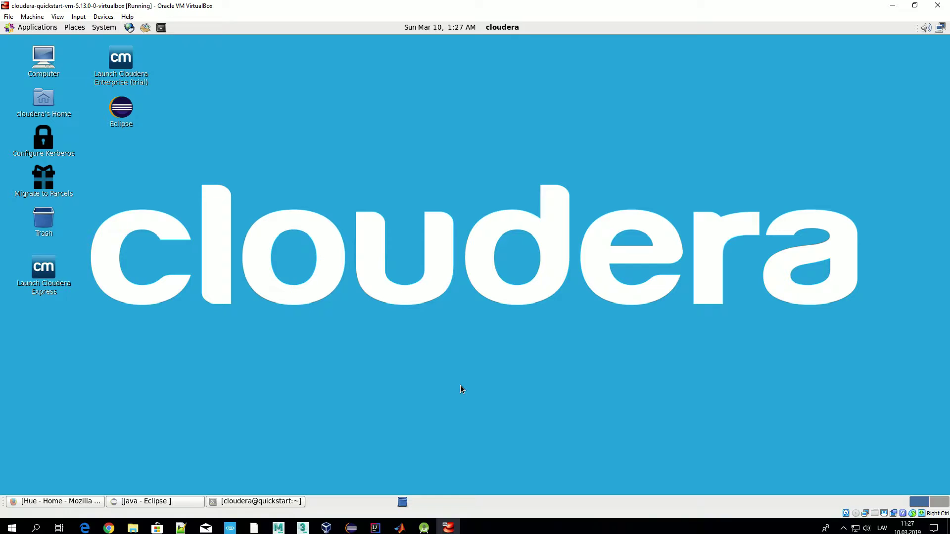
Strip 'hue/home/' from the address to load Hue's Impala editor, then show the apps sidebar
click(78, 501)
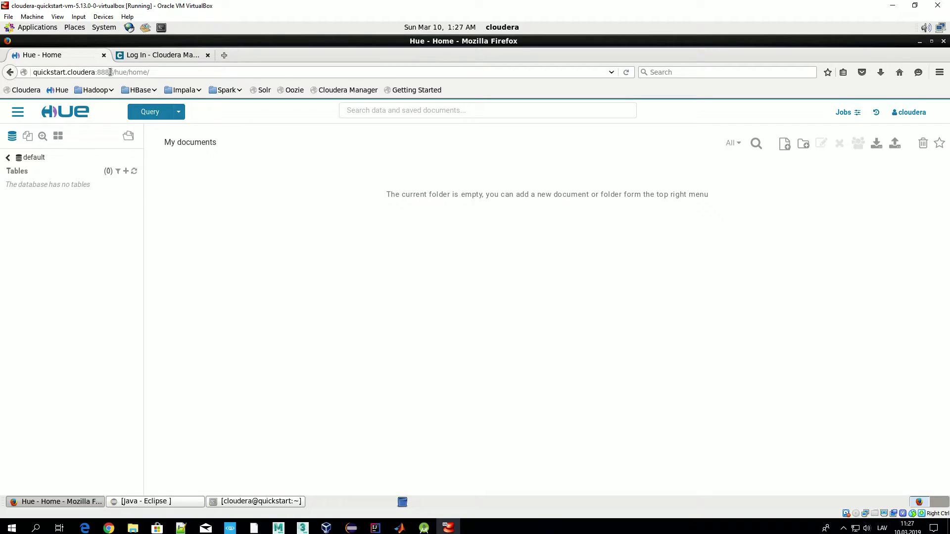
drag(115, 72, 200, 70)
key(BackSpace)
key(Return)
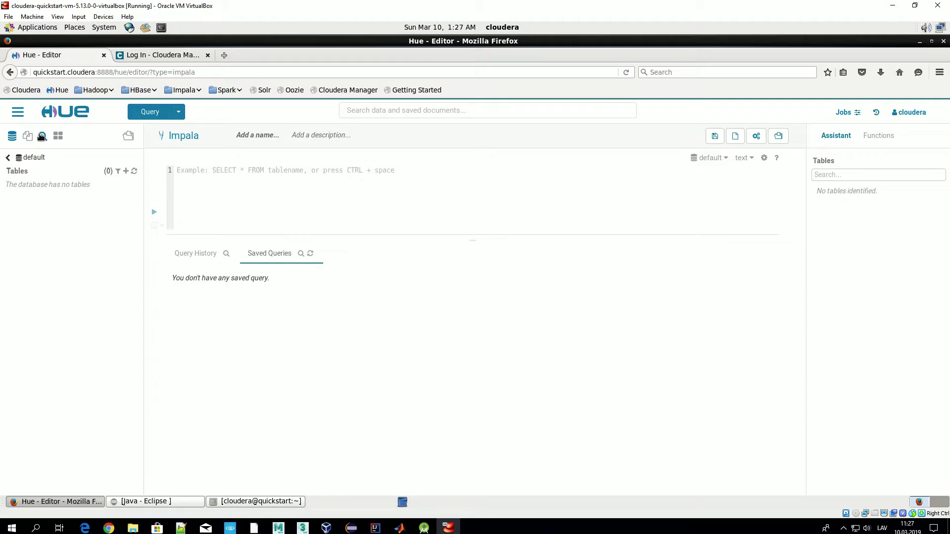
click(17, 113)
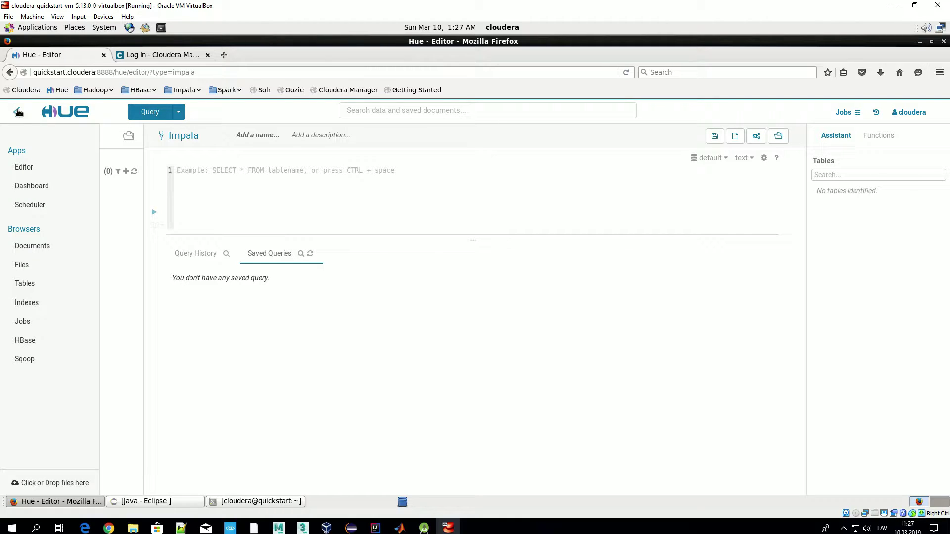
Return to My documents and cancel a new folder so it stays empty
click(28, 249)
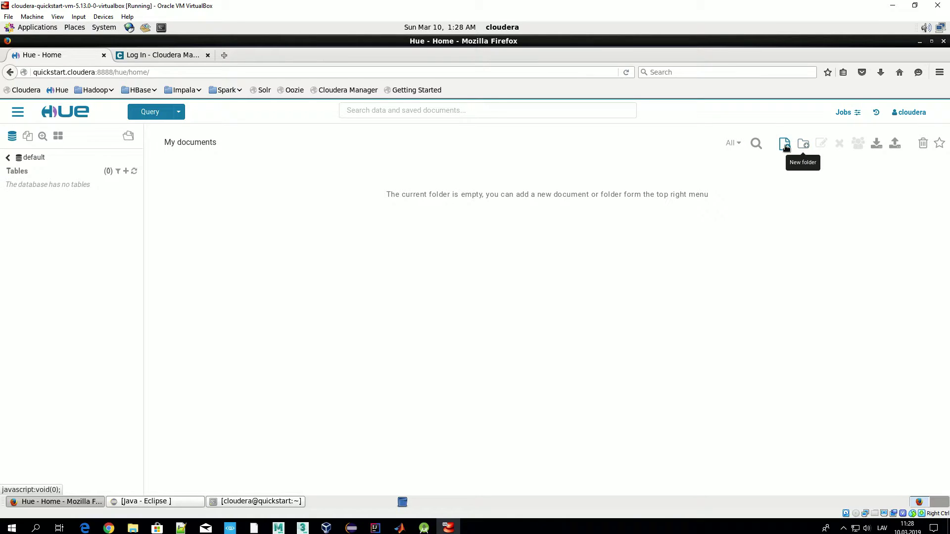
click(802, 145)
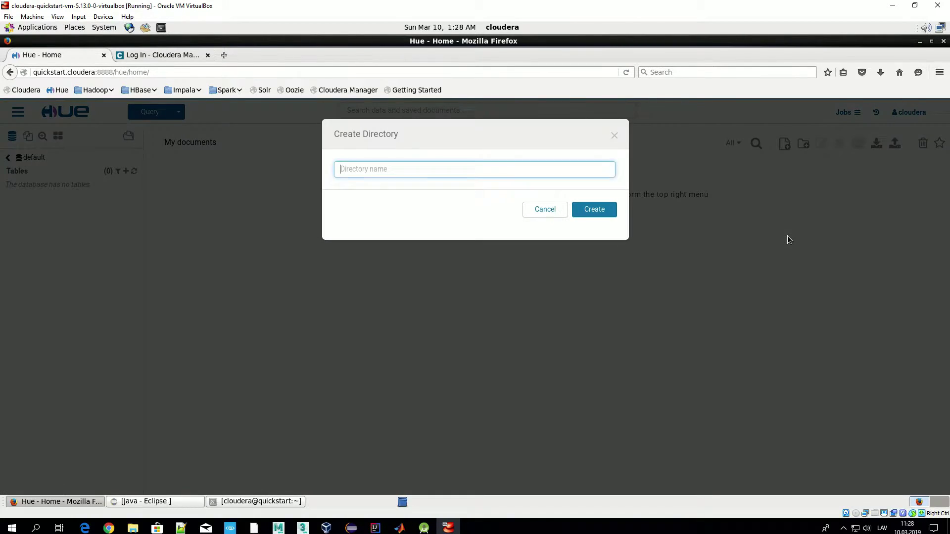
click(541, 208)
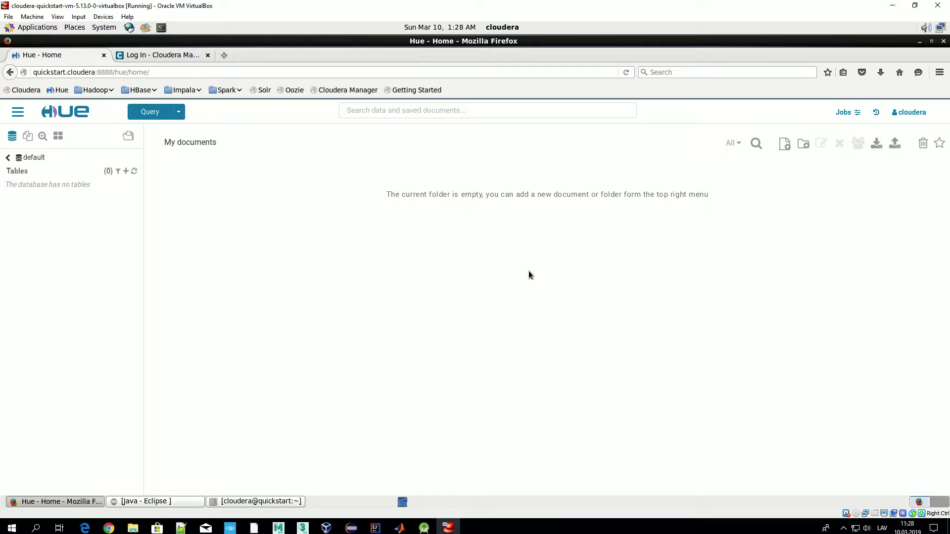
click(17, 112)
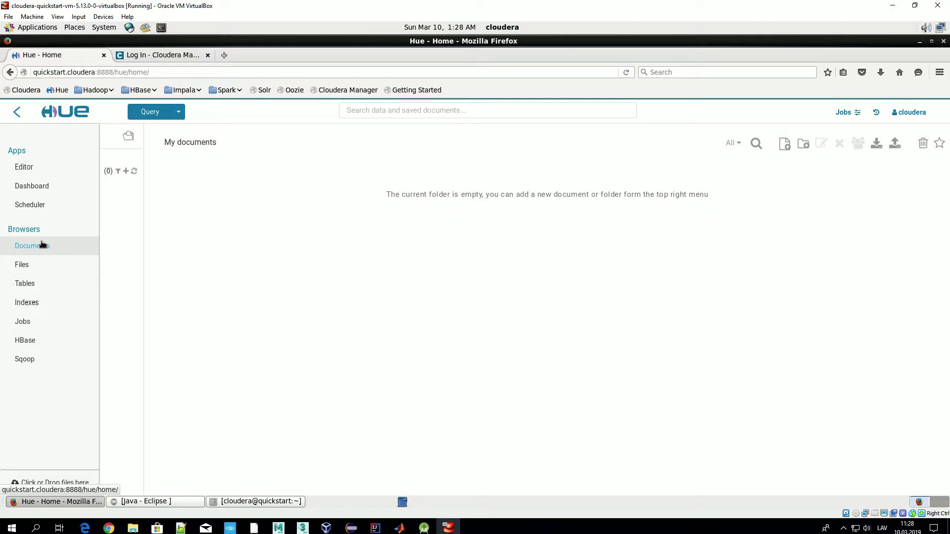
View /user/cloudera in the HDFS File Browser, holding only .Trash, then switch to the terminal
click(21, 265)
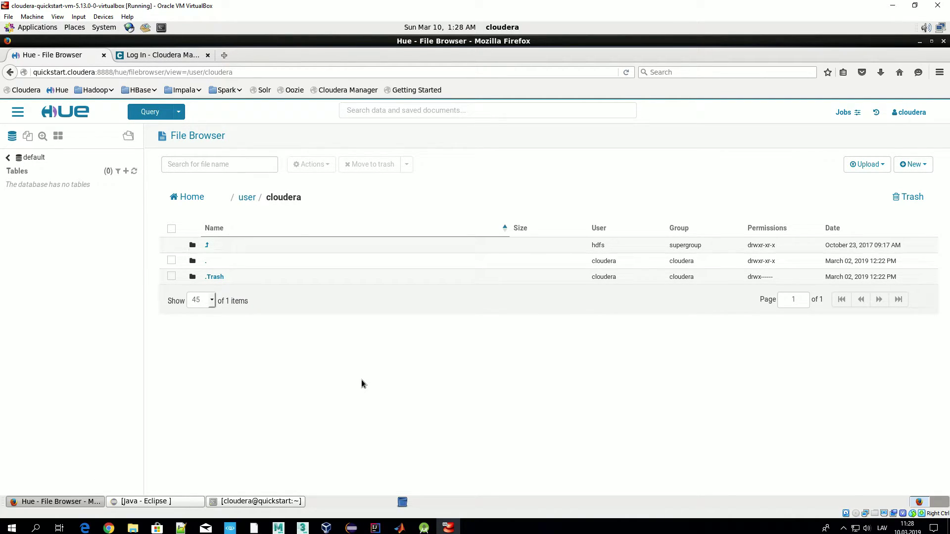
click(278, 508)
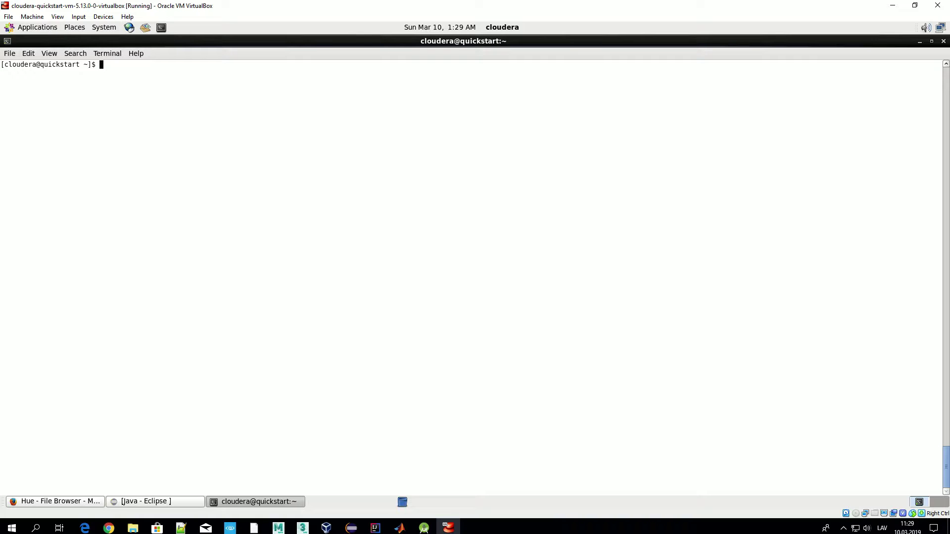
Run 'hadoop fs -ls /user/cloudera', confirming only .Trash, and compare it with Hue's listing
text(hadoop fs -ls)
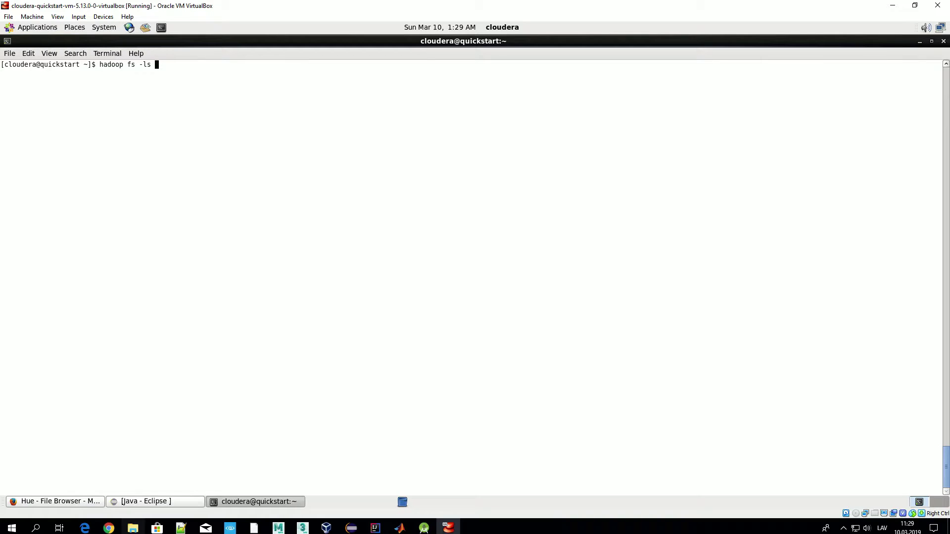
click(73, 501)
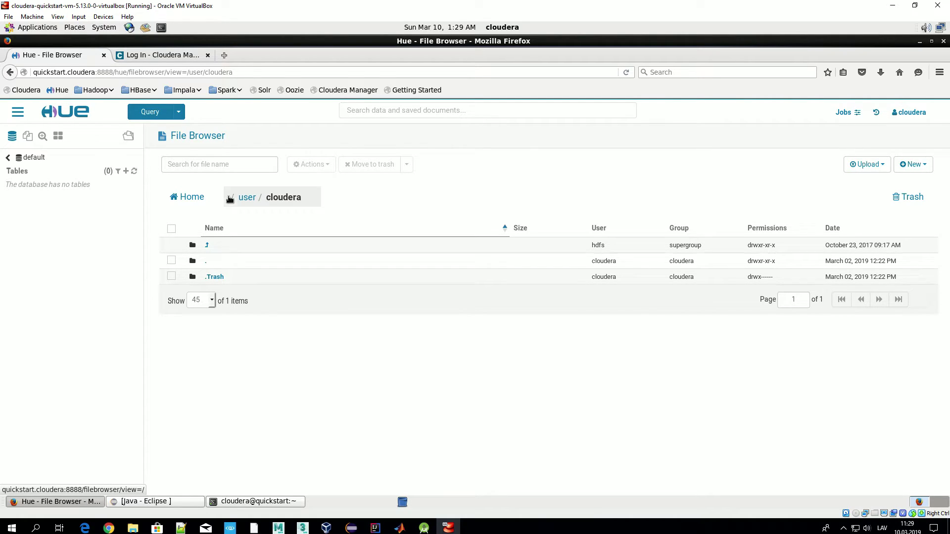
click(267, 503)
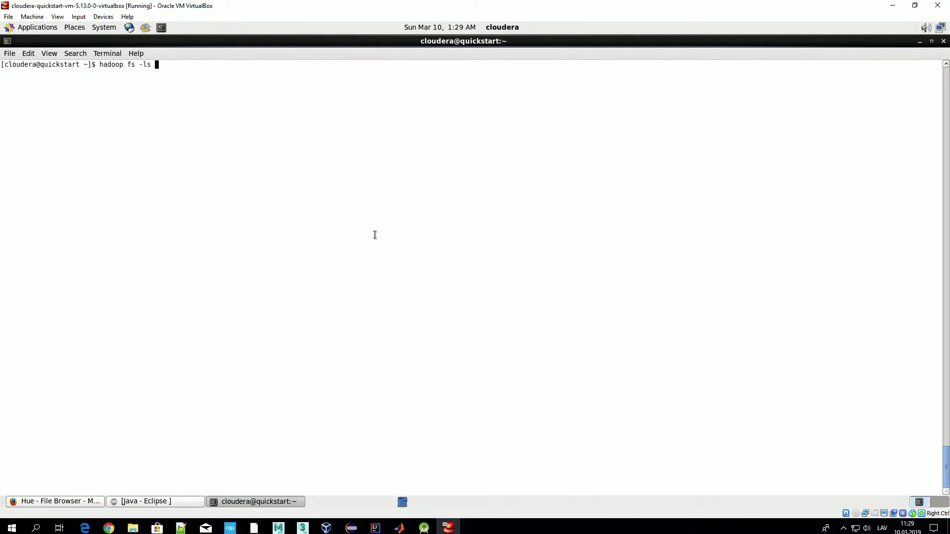
text(/ues)
key(BackSpace)
key(BackSpace)
text(ser/cloudera)
key(Return)
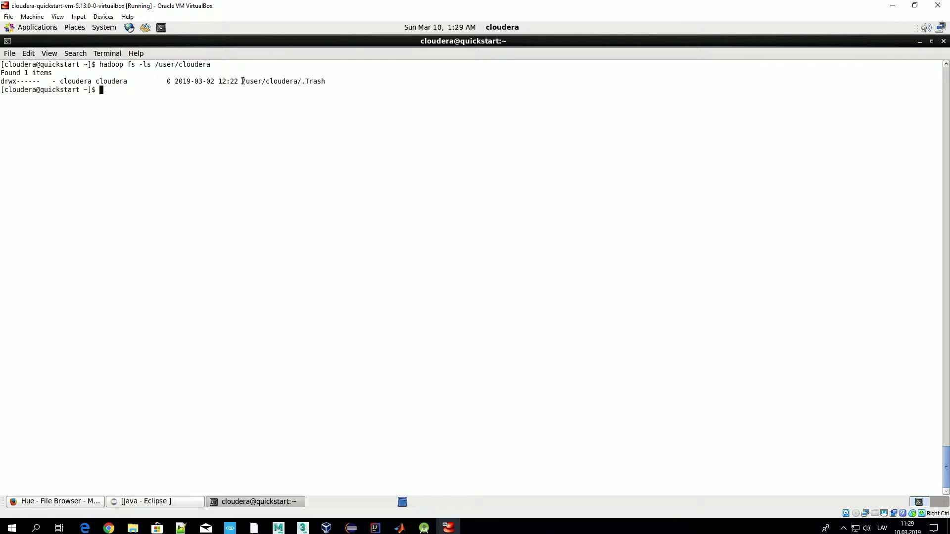
click(83, 501)
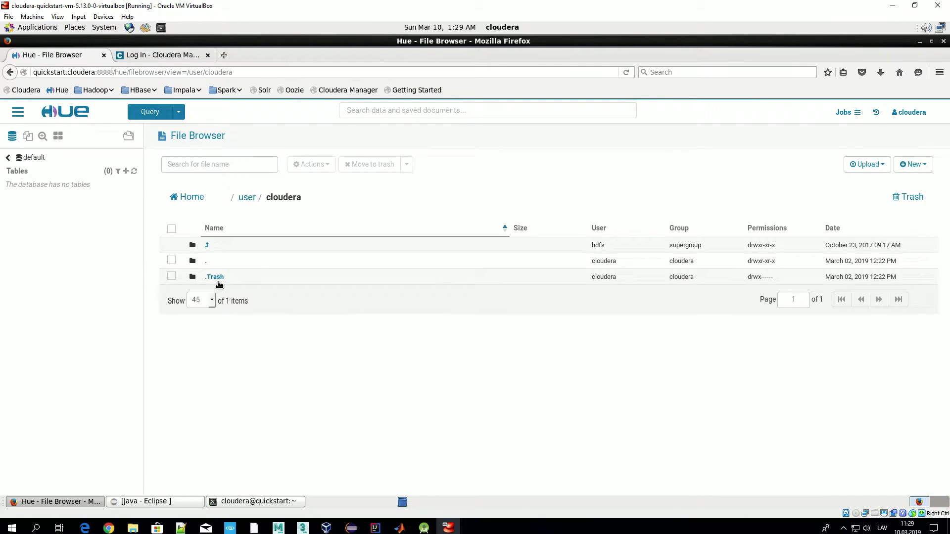
click(267, 503)
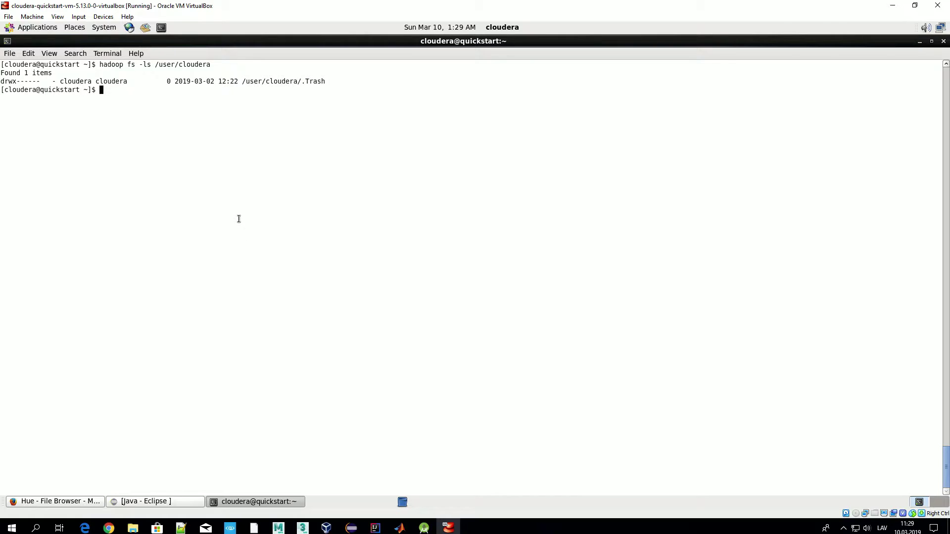
Run 'hadoop fs -ls' on the home directory, which also lists just .Trash
key(Up)
key(BackSpace)
key(BackSpace)
key(BackSpace)
key(BackSpace)
key(BackSpace)
key(BackSpace)
key(BackSpace)
key(BackSpace)
key(BackSpace)
key(BackSpace)
key(BackSpace)
key(BackSpace)
key(BackSpace)
key(BackSpace)
key(Return)
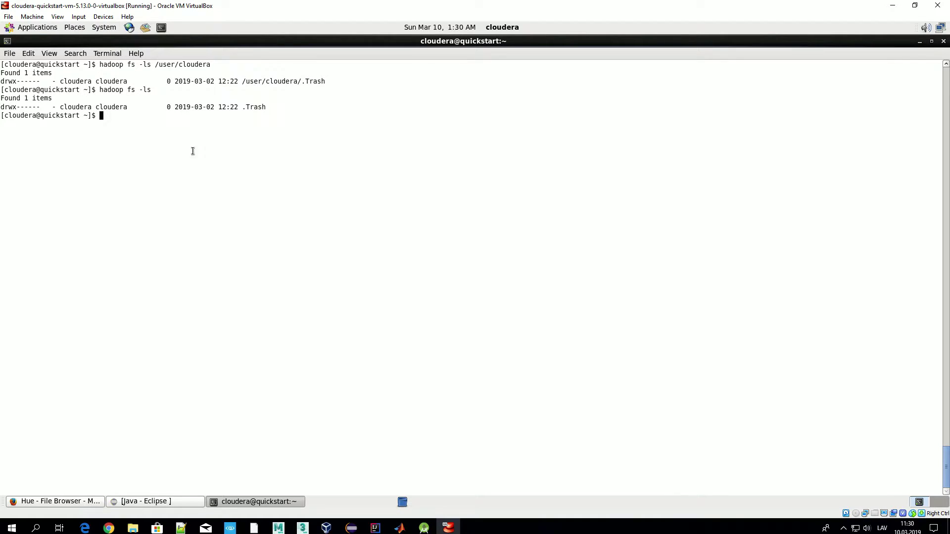
Highlight the /user/cloudera path and prompt user name in the output, then return to Hue
drag(155, 64, 210, 65)
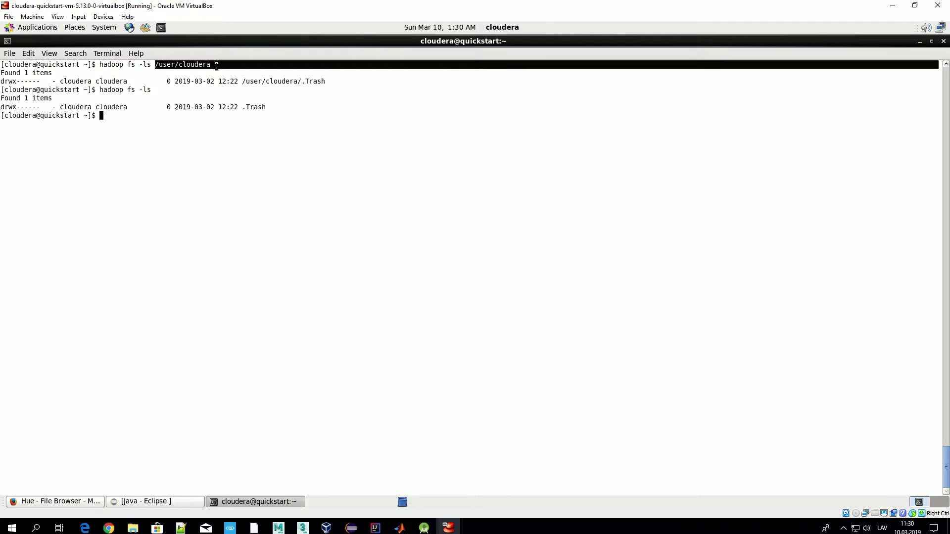
click(169, 140)
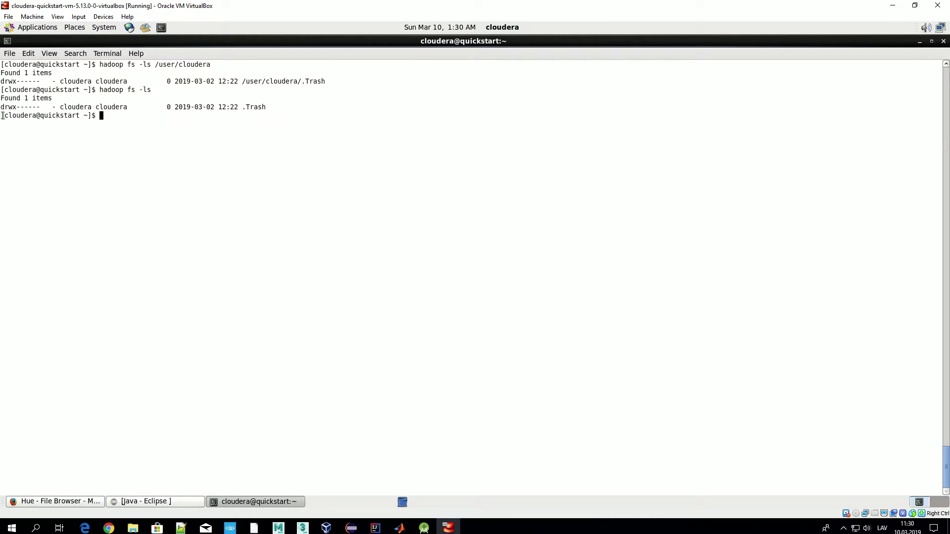
drag(3, 116, 34, 116)
click(198, 117)
drag(167, 65, 215, 65)
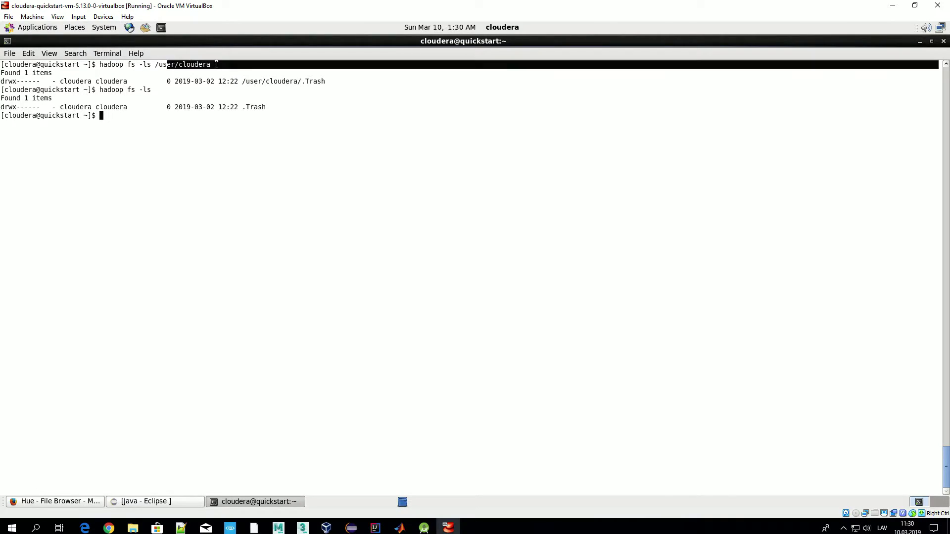
click(210, 126)
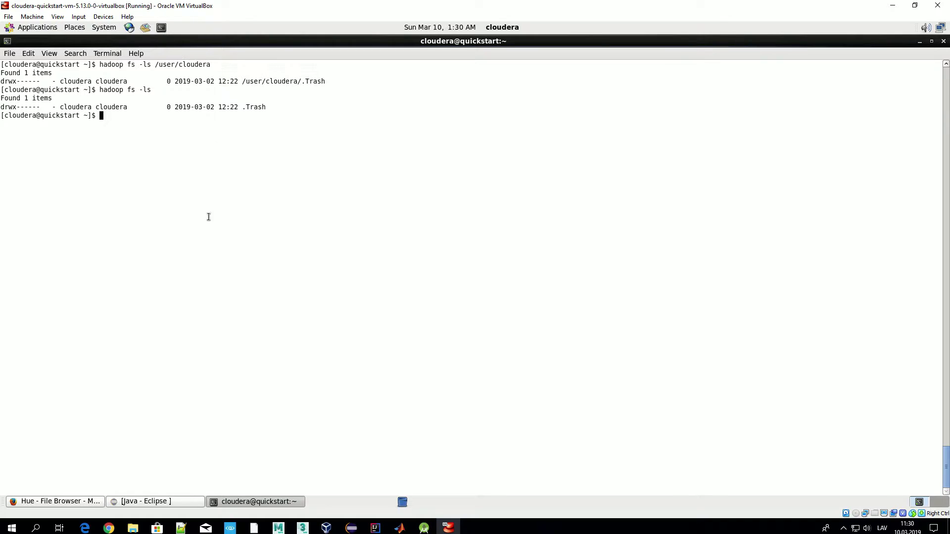
click(54, 502)
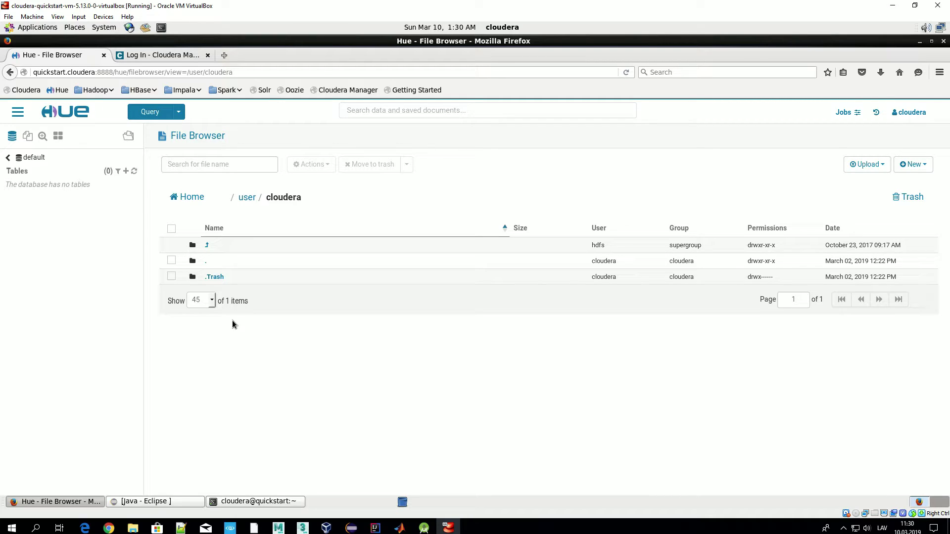
click(218, 276)
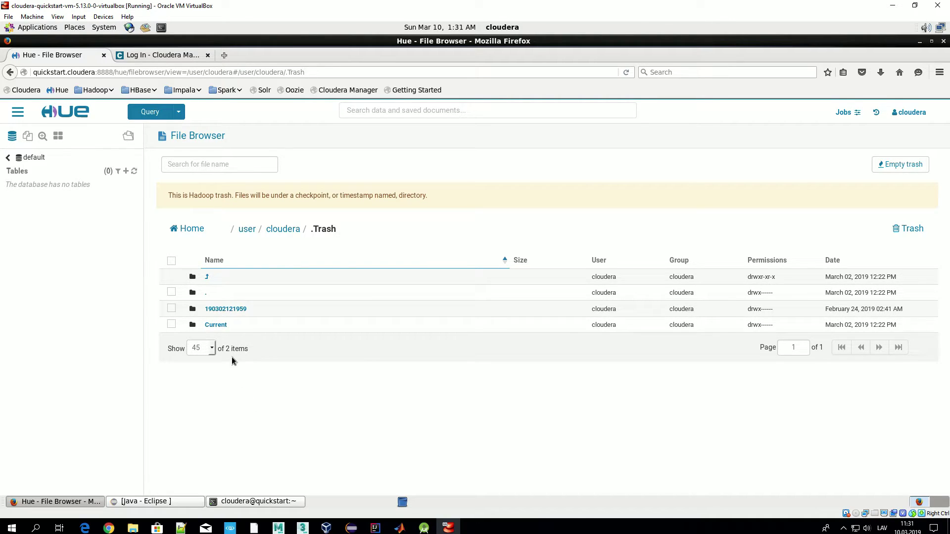
click(236, 309)
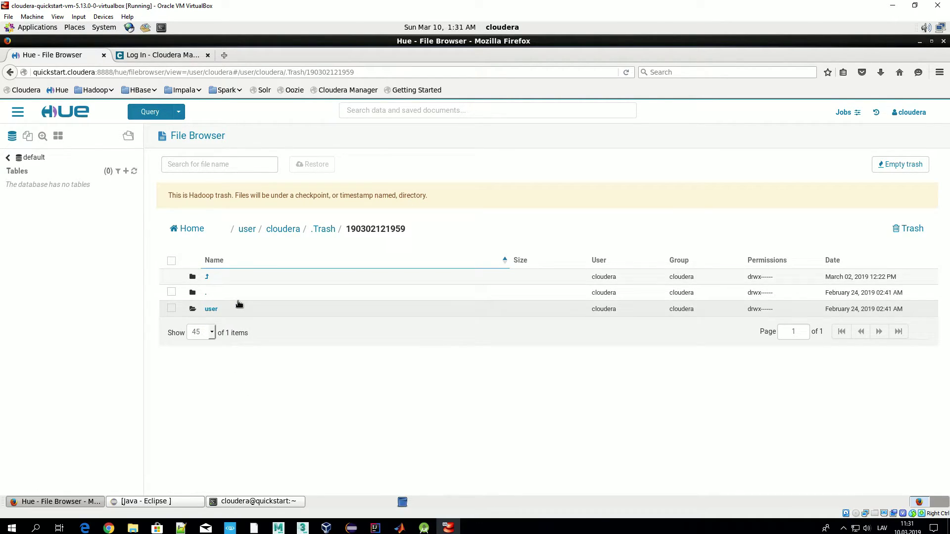
click(408, 229)
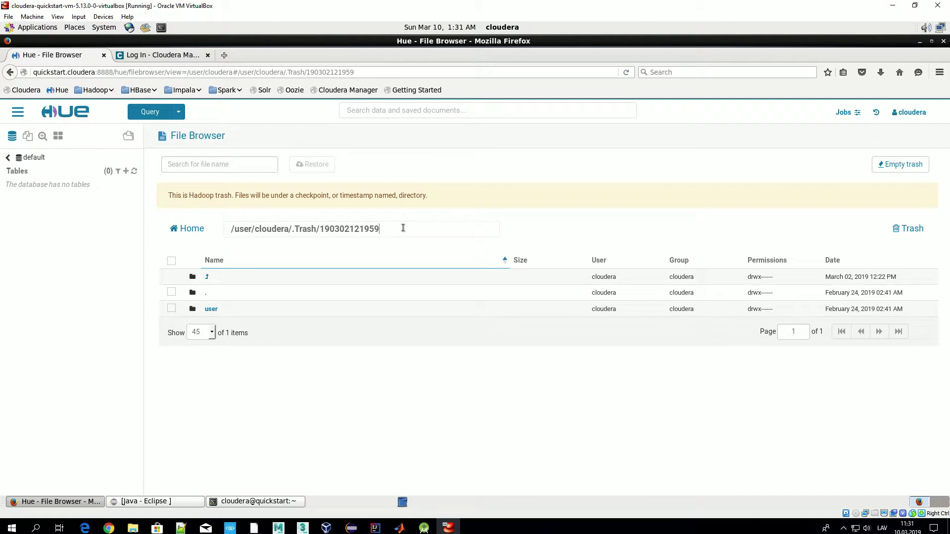
drag(404, 229, 226, 225)
key(ctrl+c)
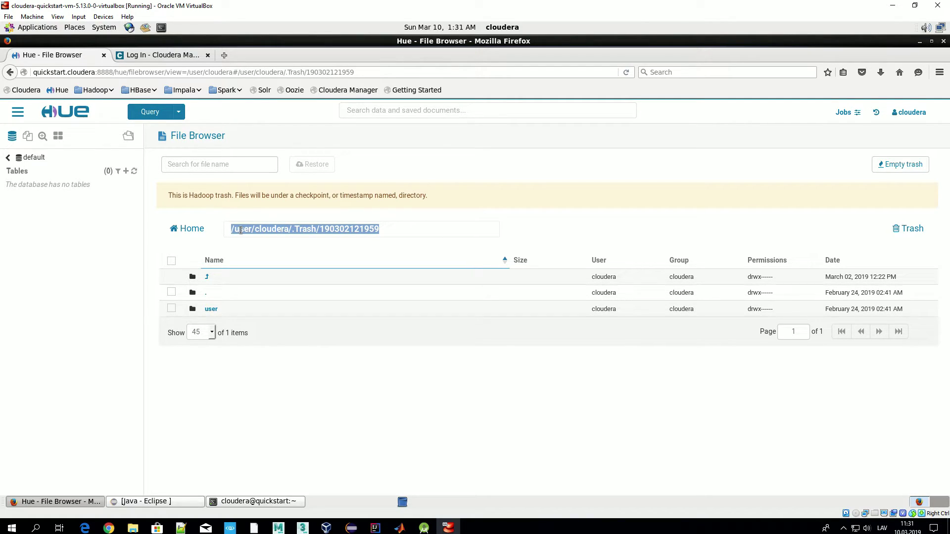
click(241, 502)
right_click(221, 204)
click(239, 261)
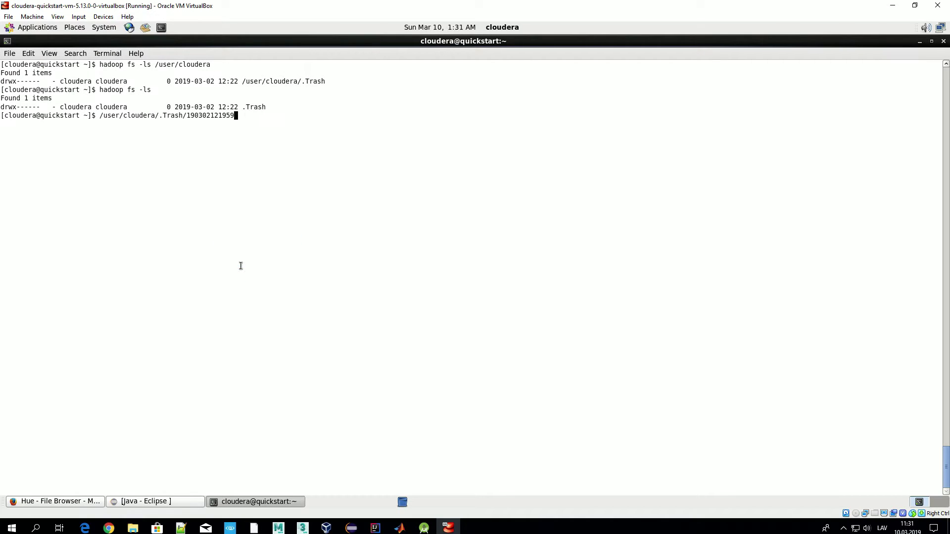
key(Left)
key(Left)
key(Left)
key(Left)
key(Left)
key(Left)
key(Left)
key(Left)
key(Left)
key(Left)
key(Left)
key(Left)
key(Left)
key(Left)
key(Left)
key(Left)
key(Left)
key(Left)
key(Left)
key(Left)
key(Left)
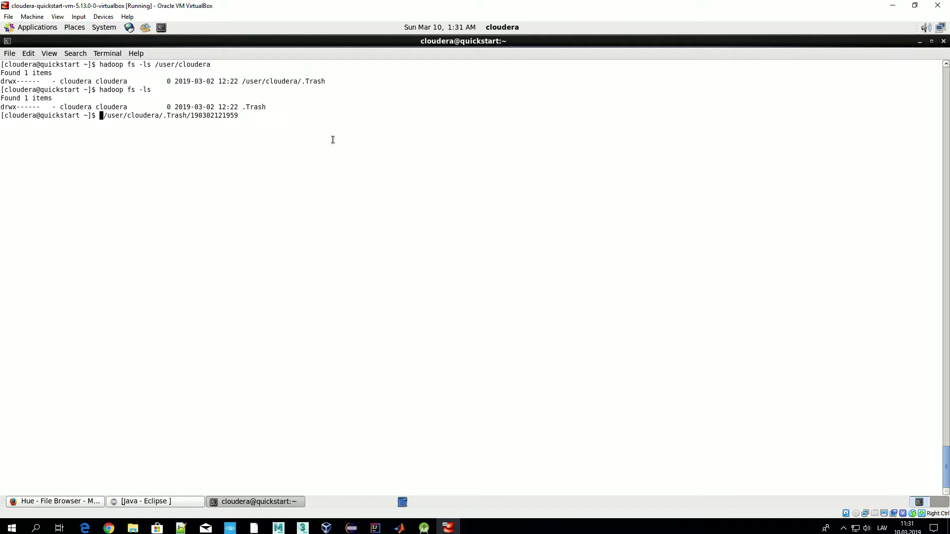
text(hadoop fs -rm )
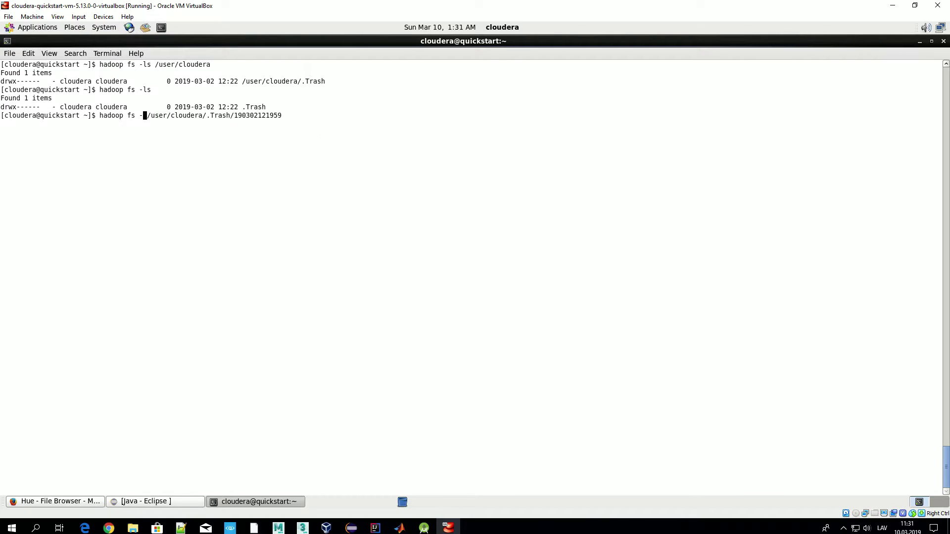
text(-rf)
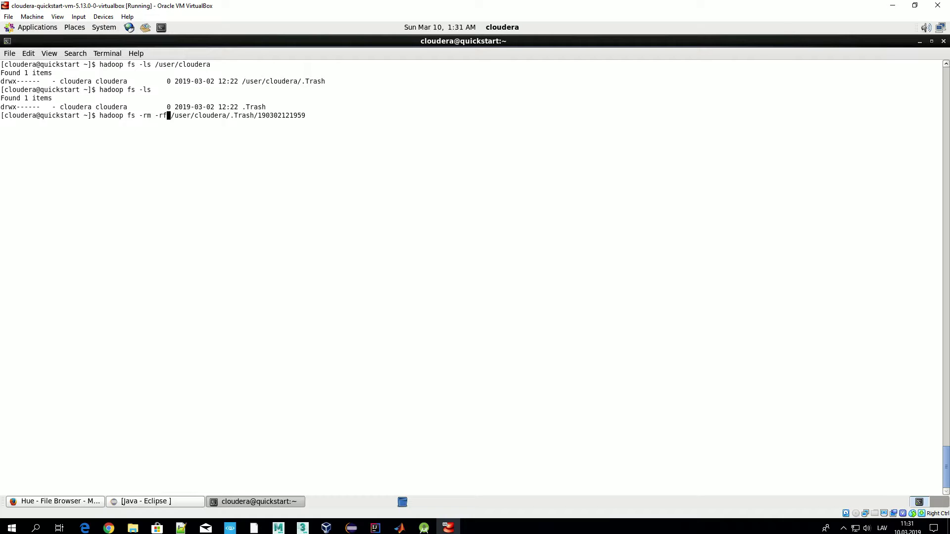
key(BackSpace)
key(Return)
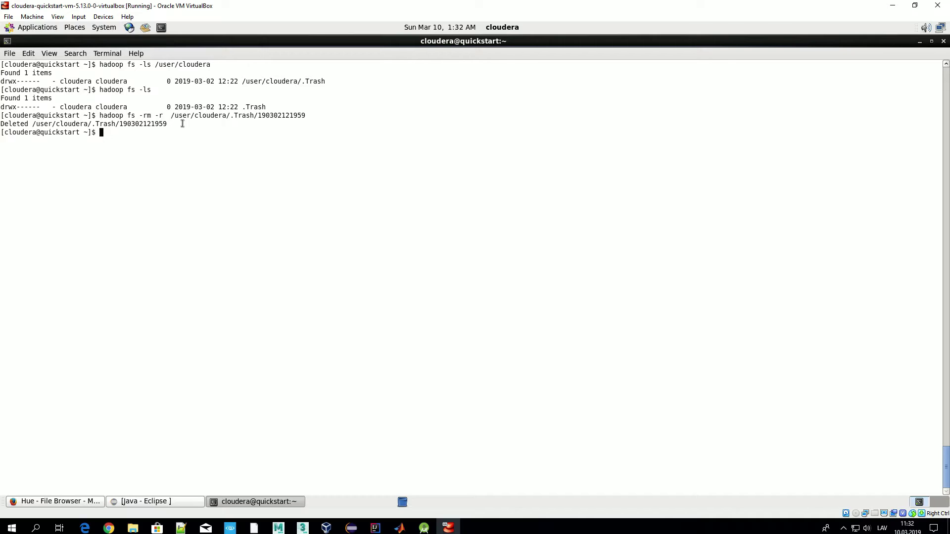
Reload the deleted checkpoint path in Hue, then go up to .Trash, now holding only Current
click(71, 502)
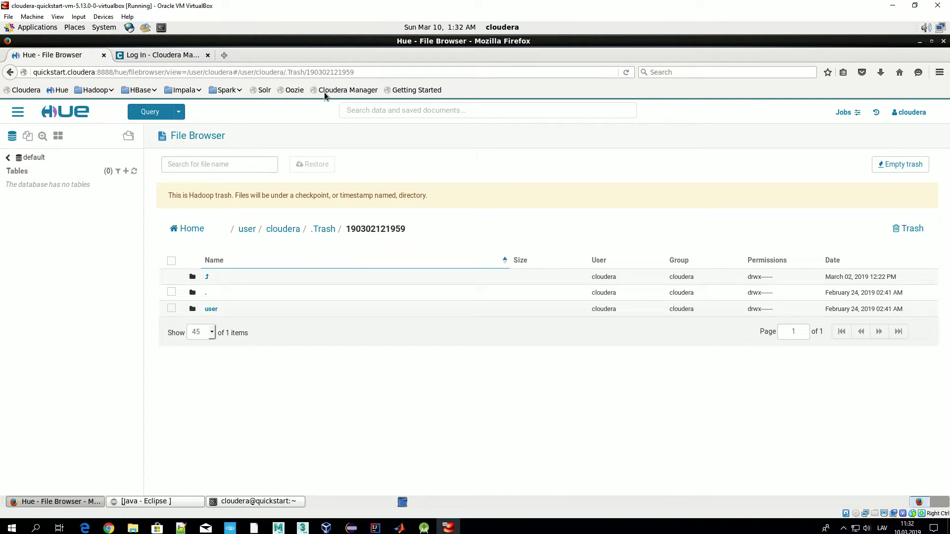
click(373, 71)
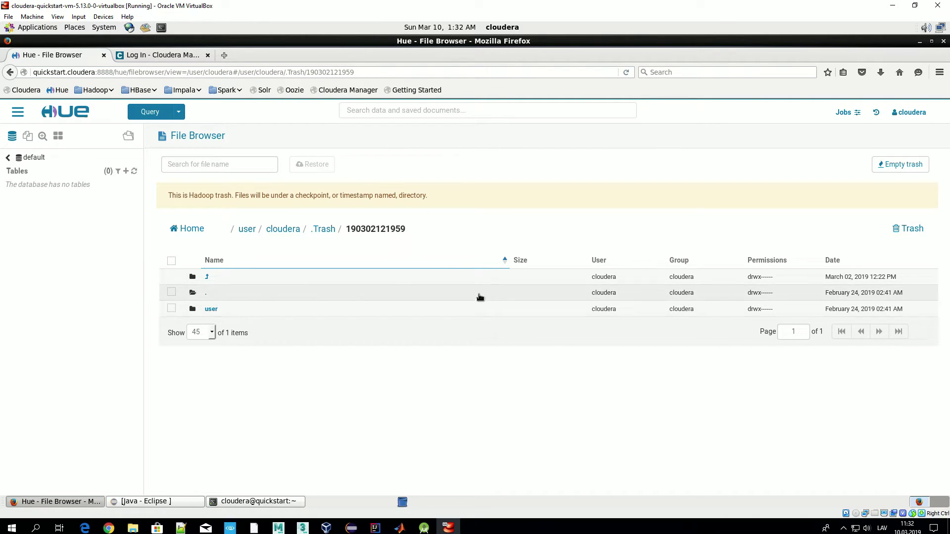
click(417, 230)
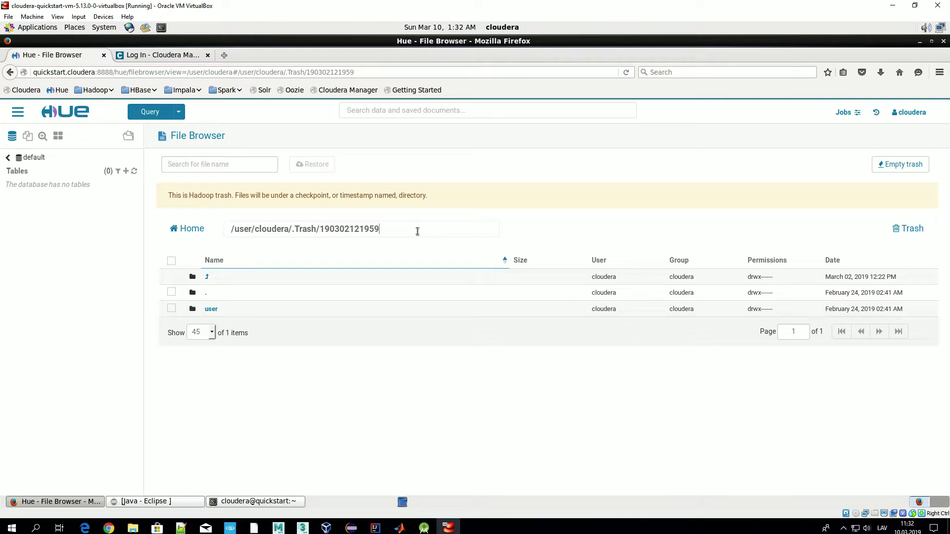
key(Return)
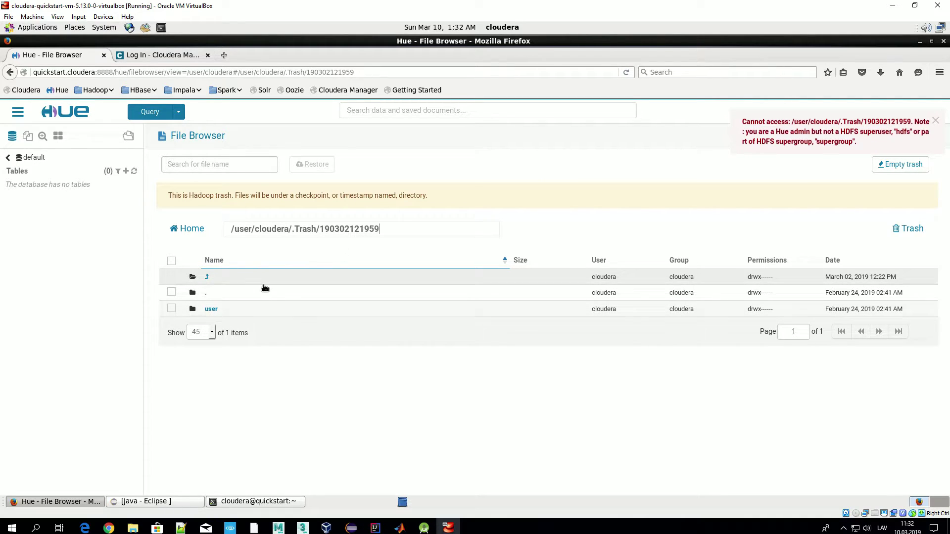
click(208, 278)
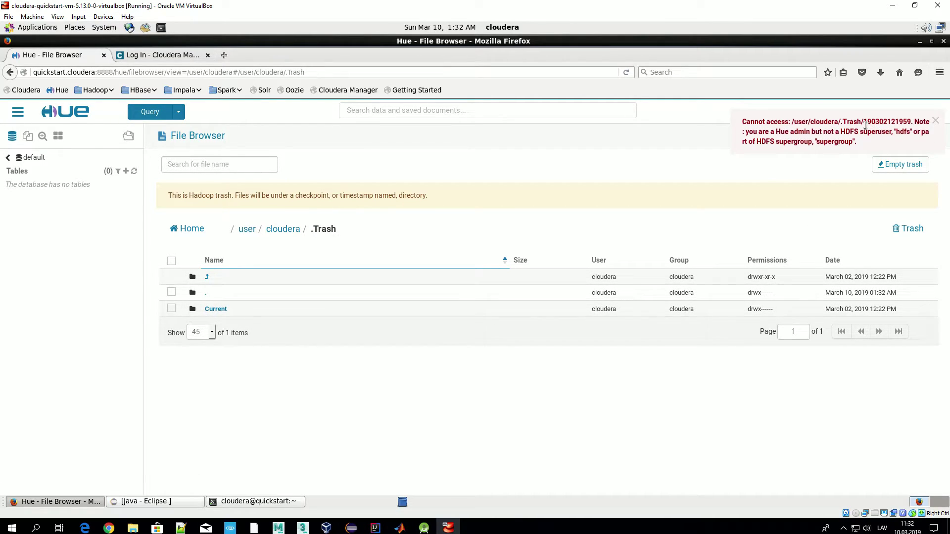
drag(864, 121, 914, 122)
click(425, 378)
Dismiss the error notice and empty the trash with Delete all, leaving .Trash with 0 items
click(935, 121)
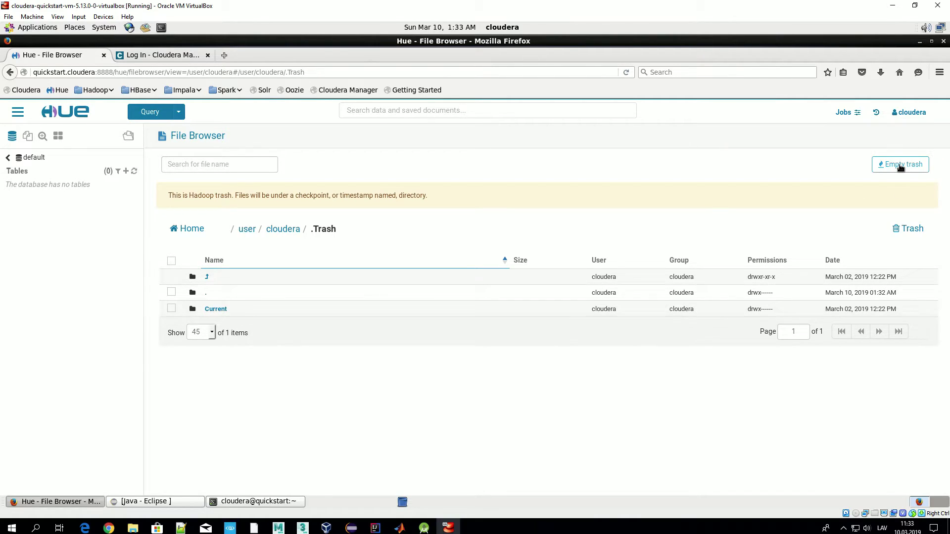
click(899, 164)
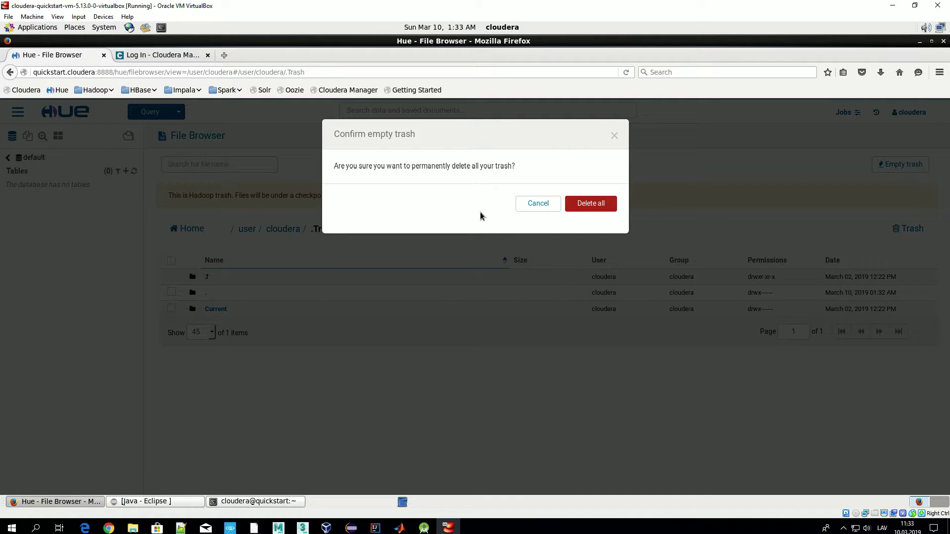
click(584, 207)
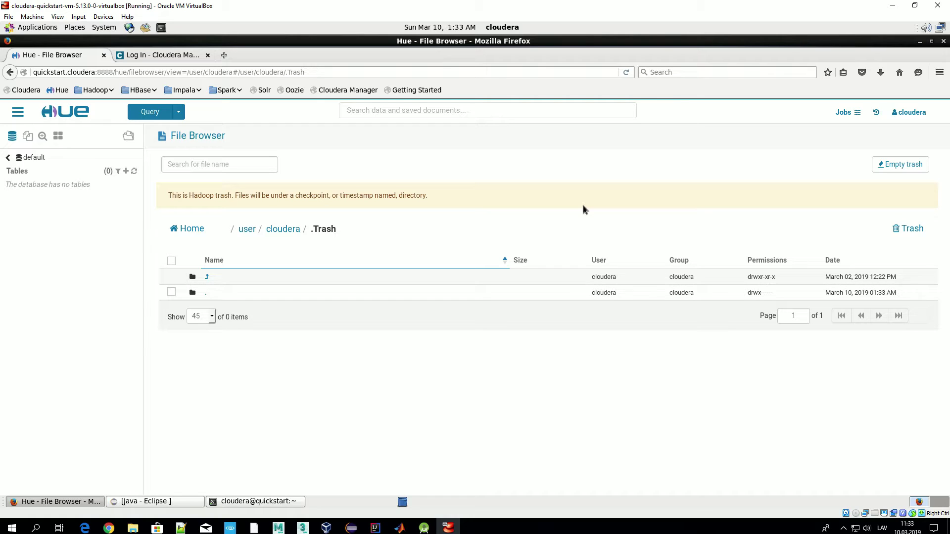
Browse from /user through the emptied .Trash folder back to /user/cloudera in the File Browser
click(265, 503)
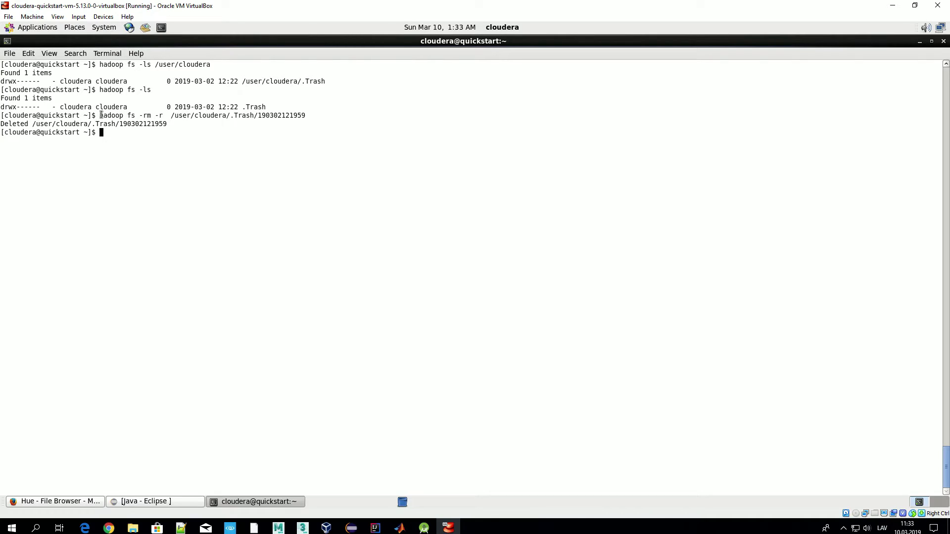
click(70, 501)
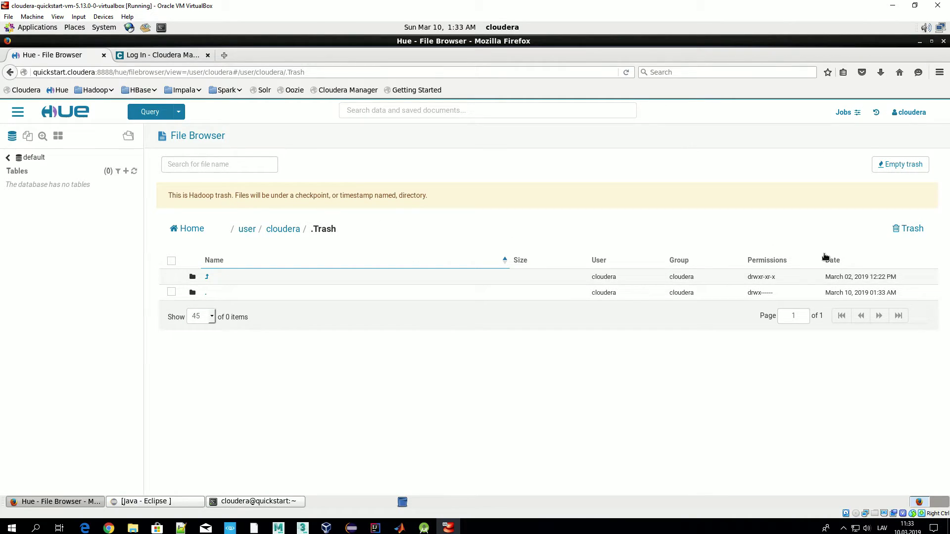
click(247, 229)
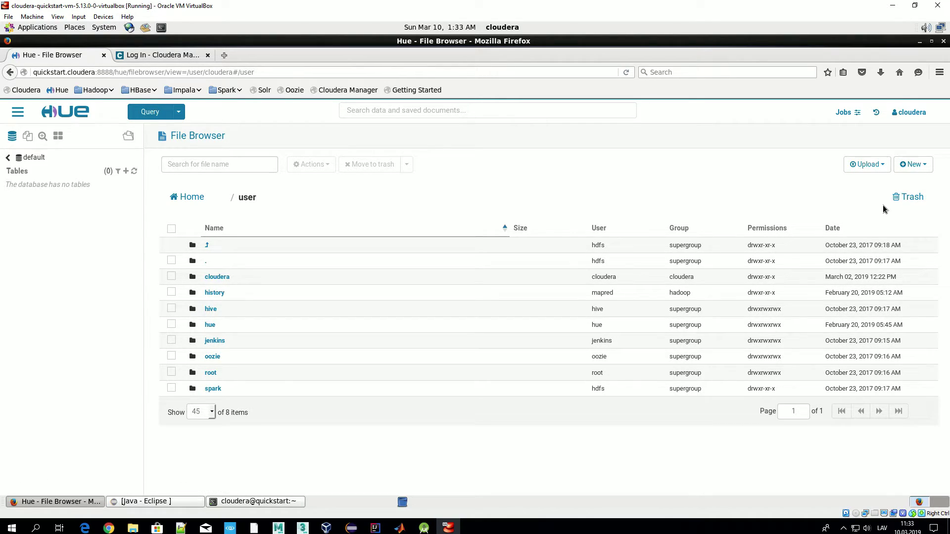
click(912, 197)
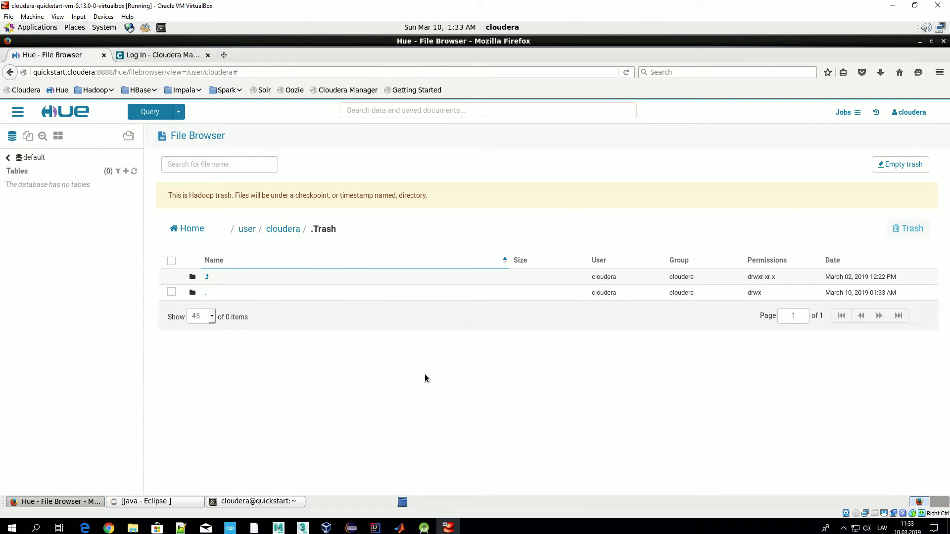
click(280, 231)
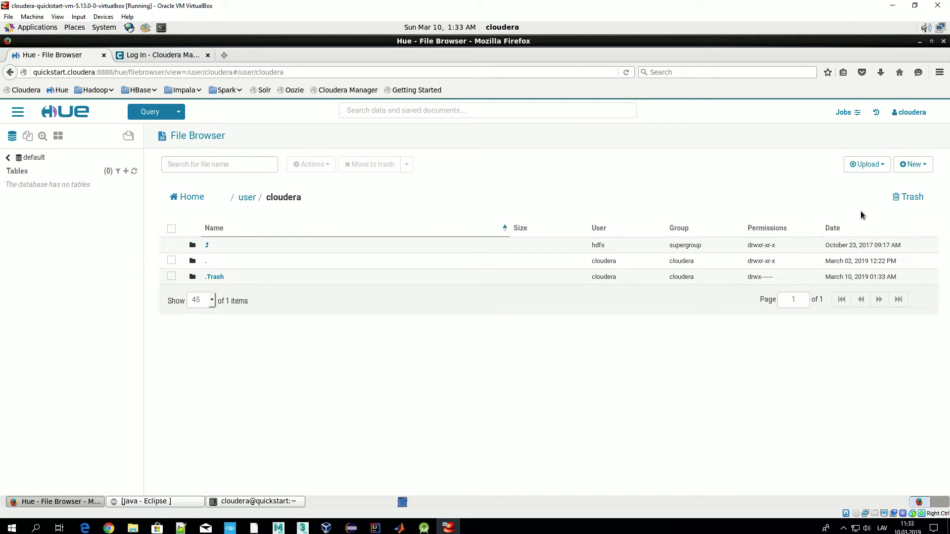
Upload Eclipse.desktop (281 bytes) from the local Desktop folder to /user/cloudera via Upload > Files
click(882, 165)
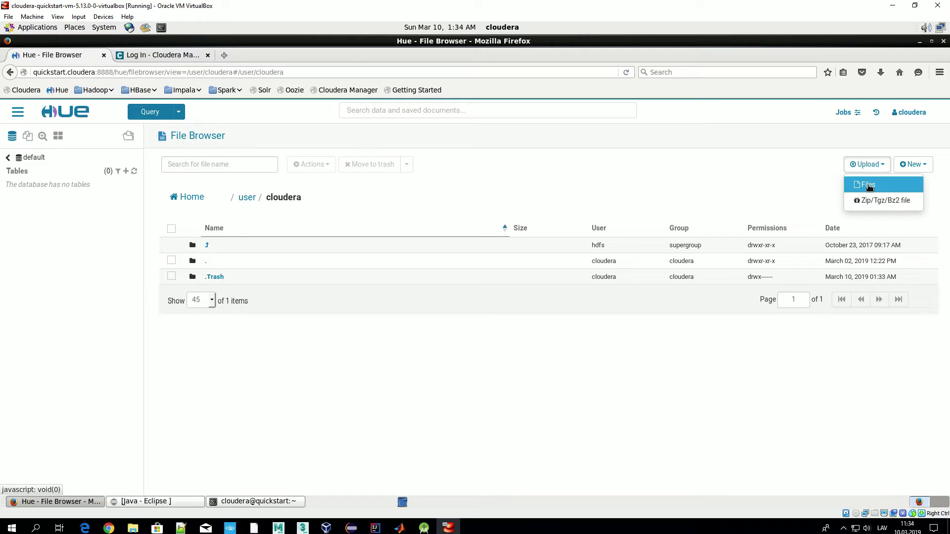
click(868, 185)
click(589, 164)
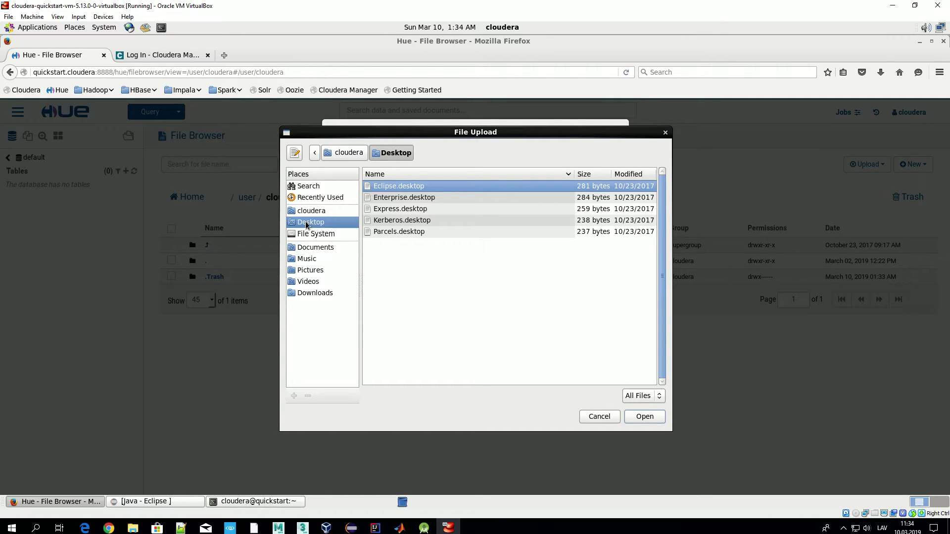
click(313, 292)
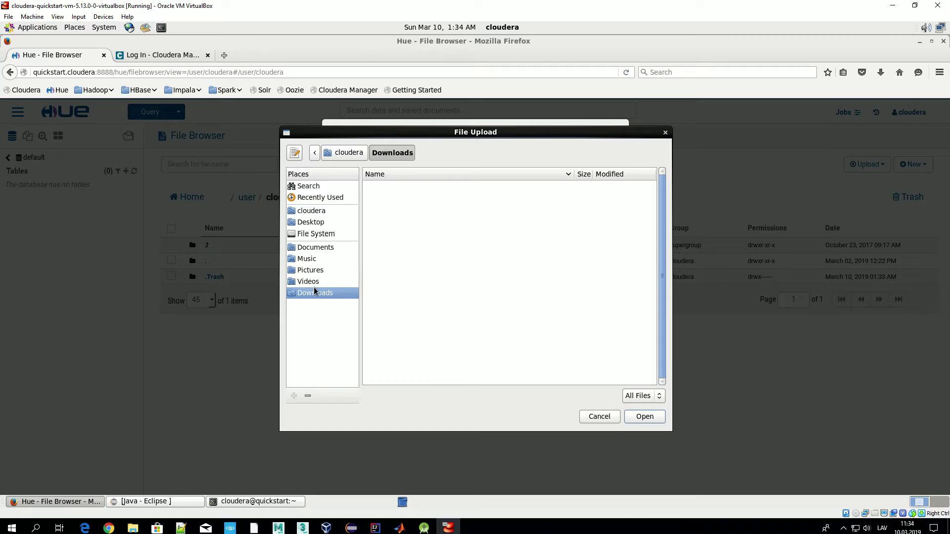
click(314, 281)
click(313, 259)
click(316, 247)
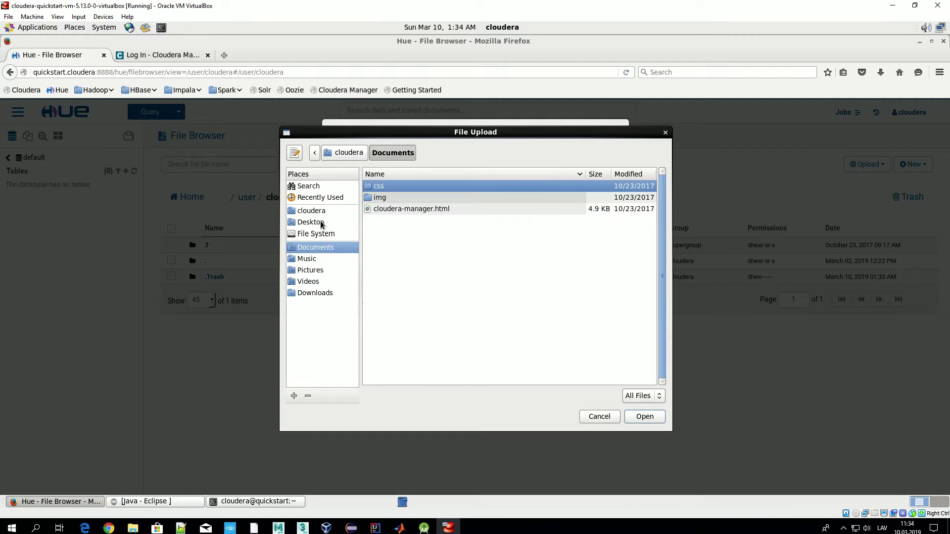
click(321, 224)
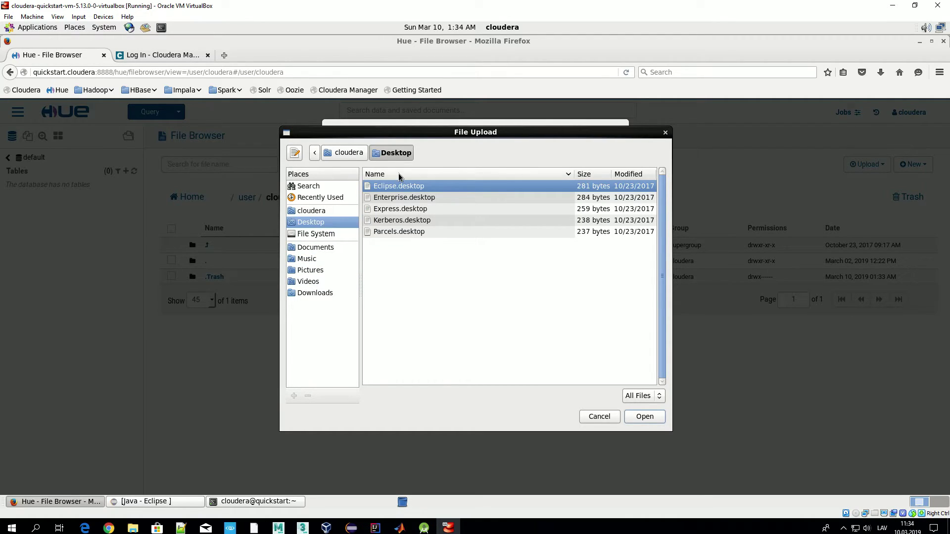
click(390, 187)
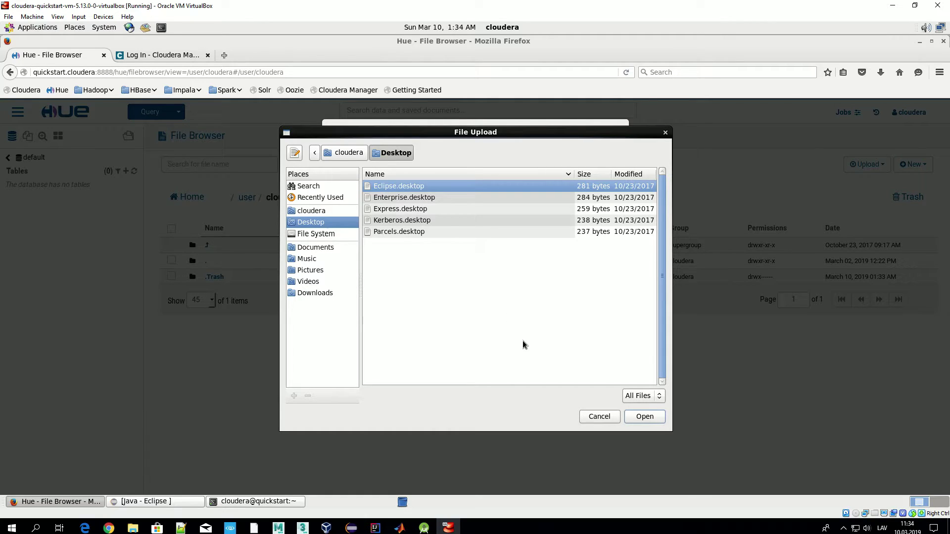
click(643, 417)
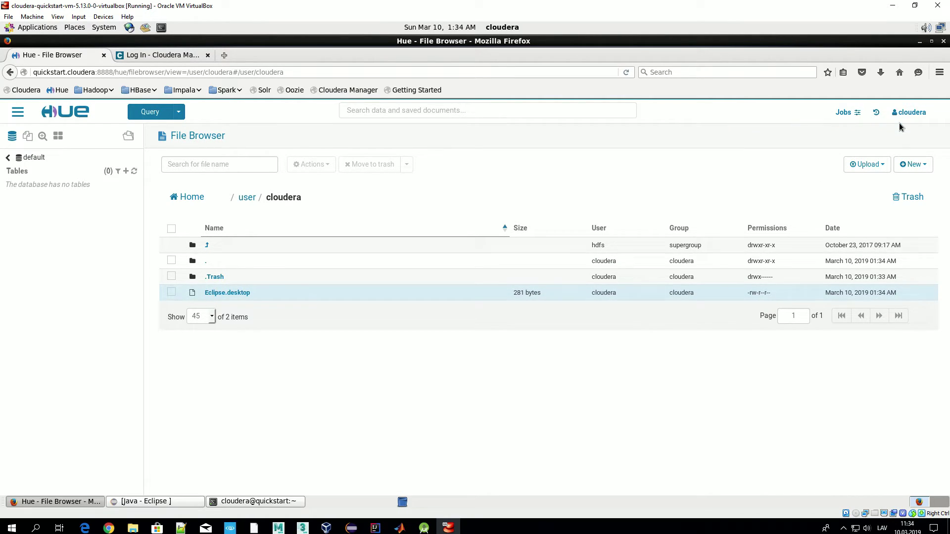
In the terminal, rerun hadoop fs -ls /user/cloudera and list the local home directory
click(277, 502)
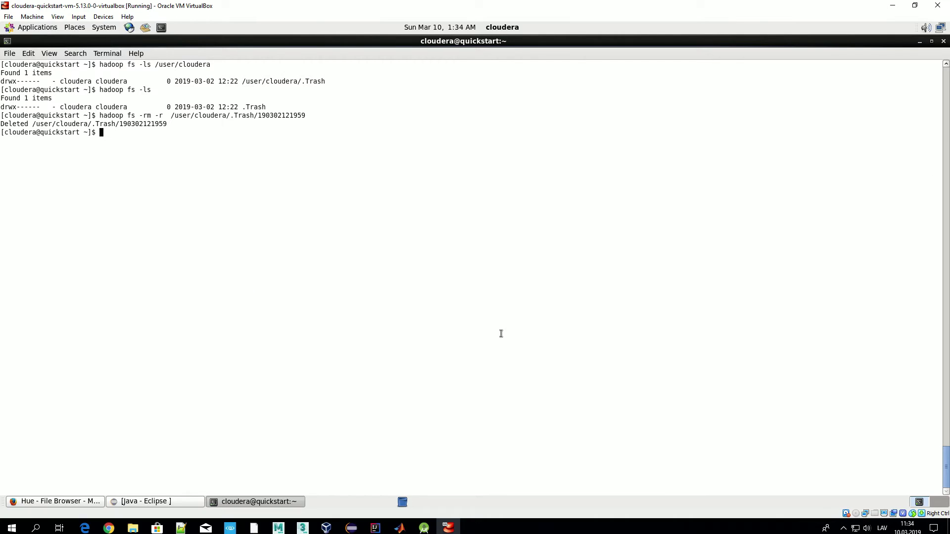
key(Up)
key(Up)
key(Up)
key(Return)
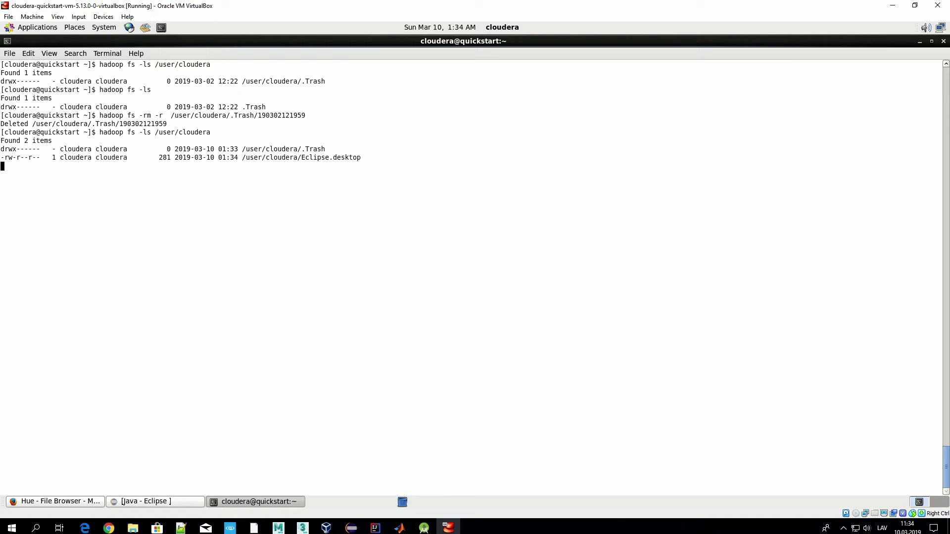
text(ls)
key(Return)
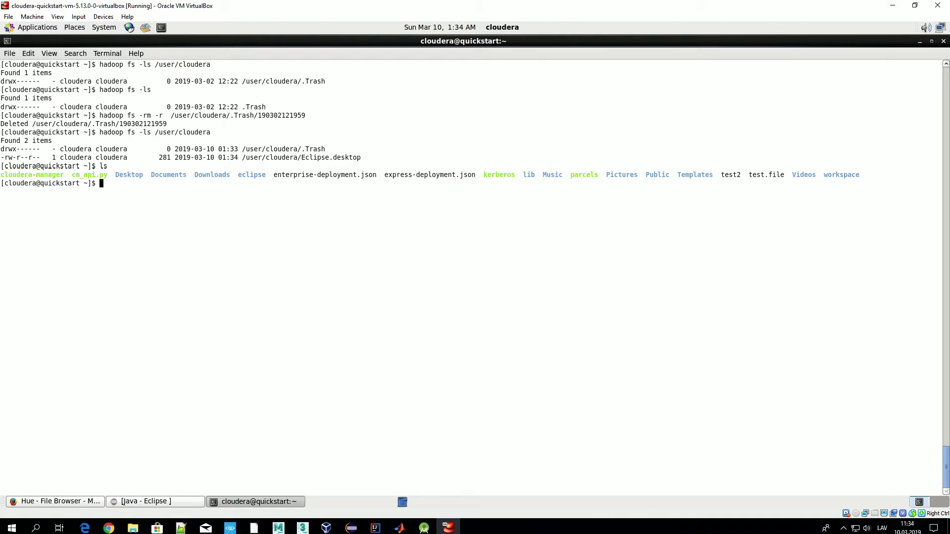
Move into the local Desktop folder and list its files
text(cd De)
key(Tab)
key(Return)
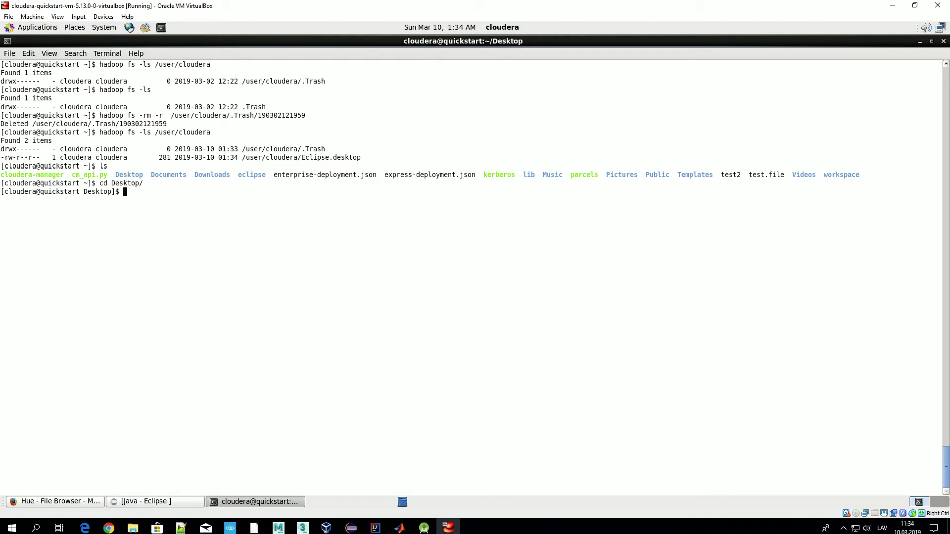
text(ls)
key(Return)
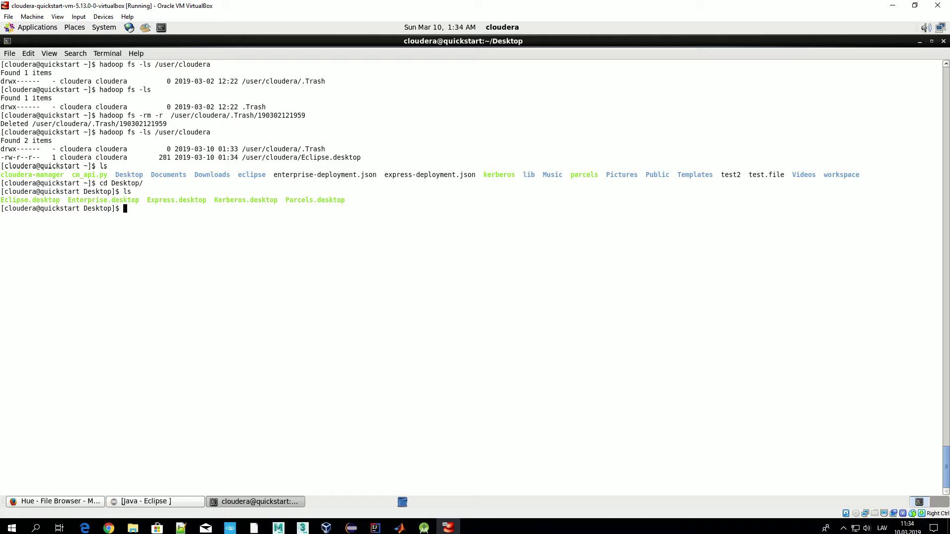
Copy Enterprise.desktop into HDFS with hadoop fs -put Enterprise.desktop /user/cloudera/
text(hadoop fs -put En)
key(Tab)
text(/user/cloudera/)
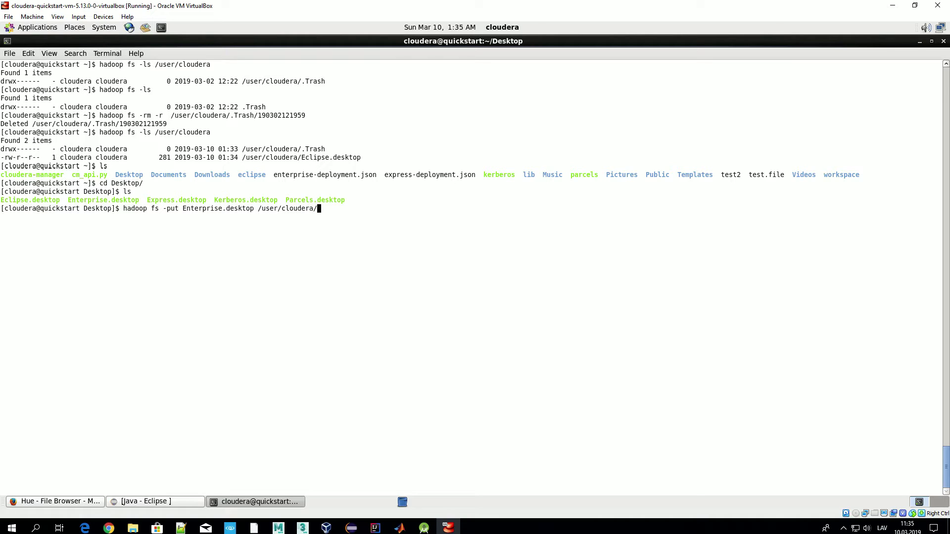
key(Return)
Reload the File Browser so Enterprise.desktop (284 bytes) appears in /user/cloudera
click(55, 503)
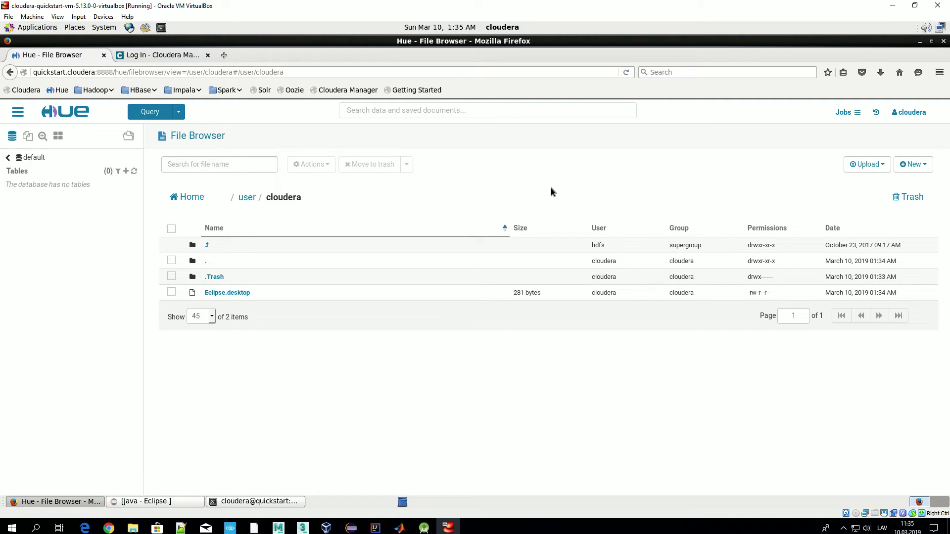
key(F5)
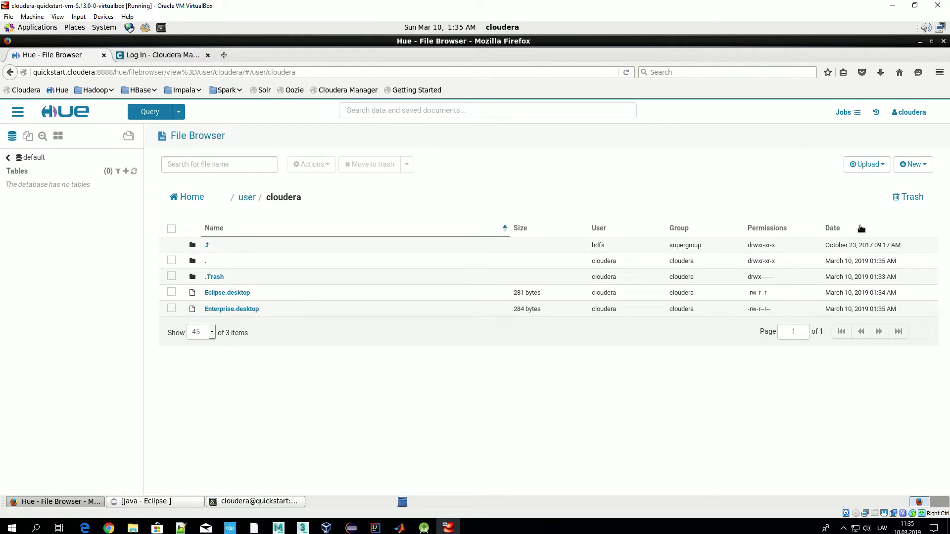
click(862, 165)
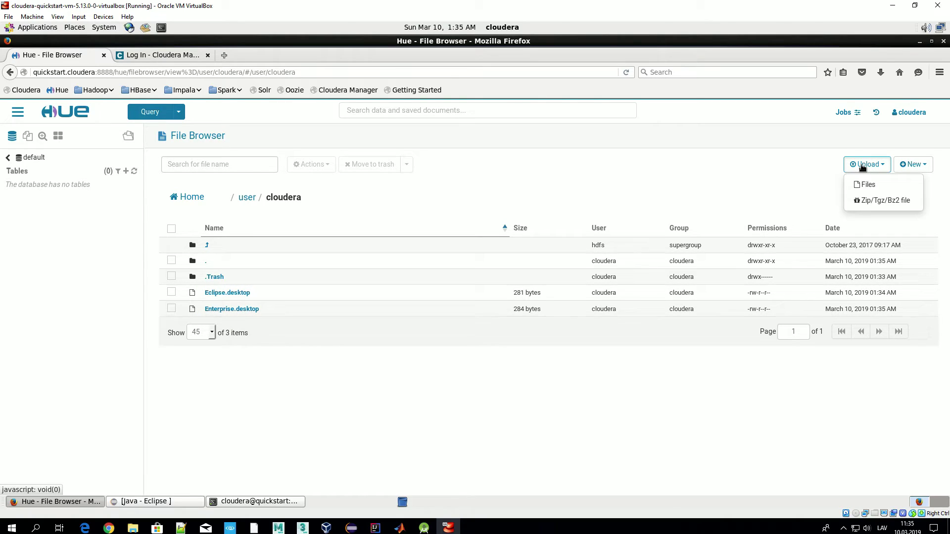
click(719, 191)
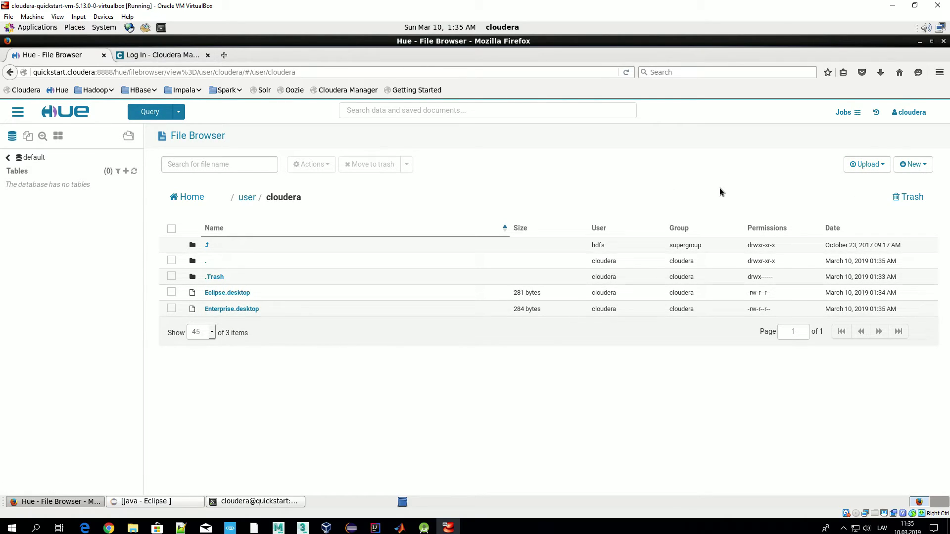
Use New > File to create an empty file named test.file in /user/cloudera
click(924, 169)
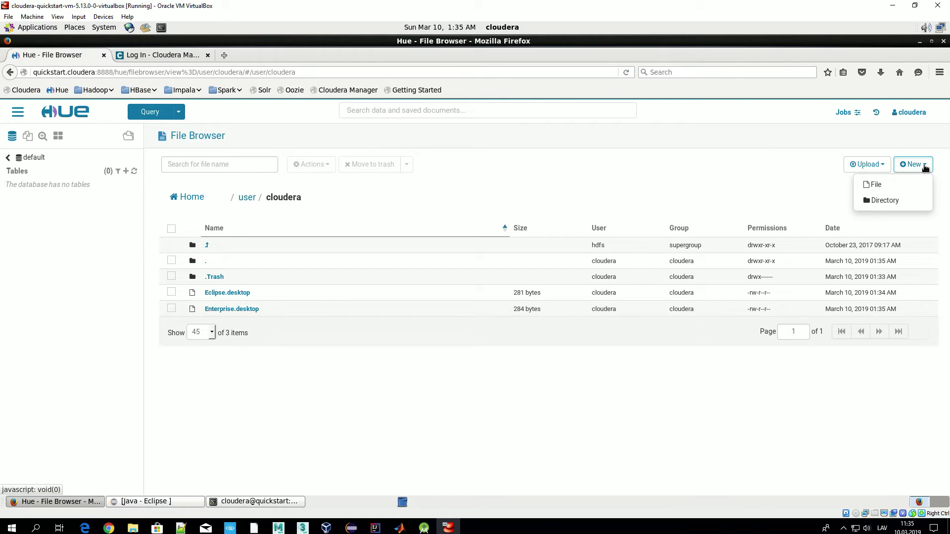
click(874, 185)
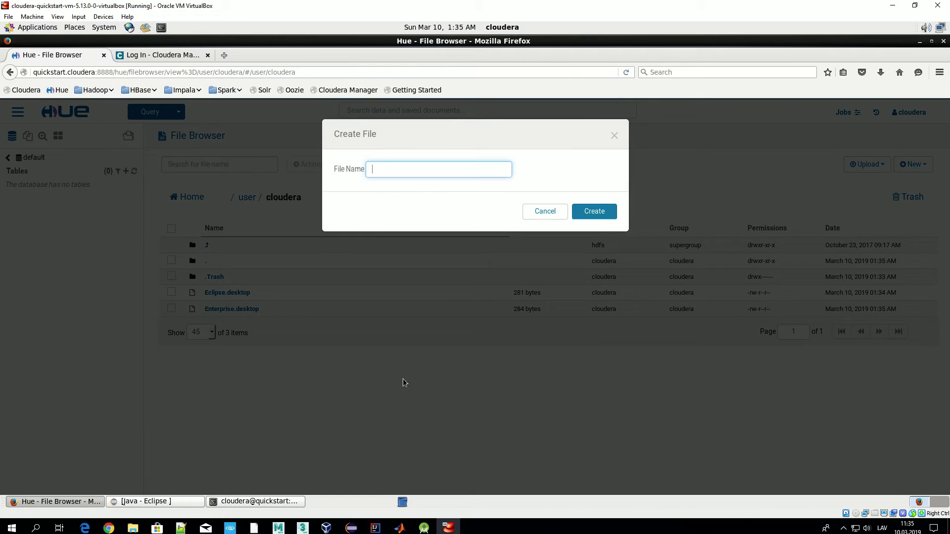
text(test.file)
click(594, 212)
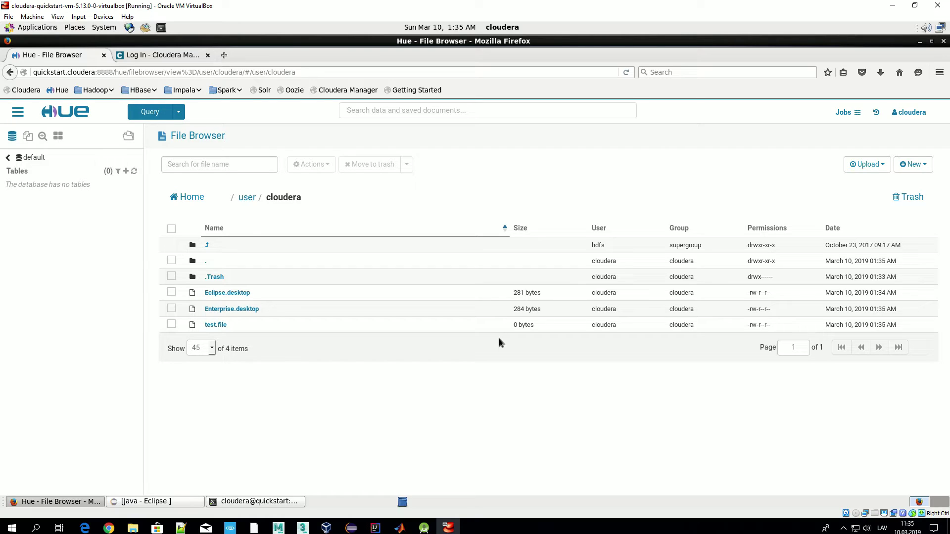
click(916, 165)
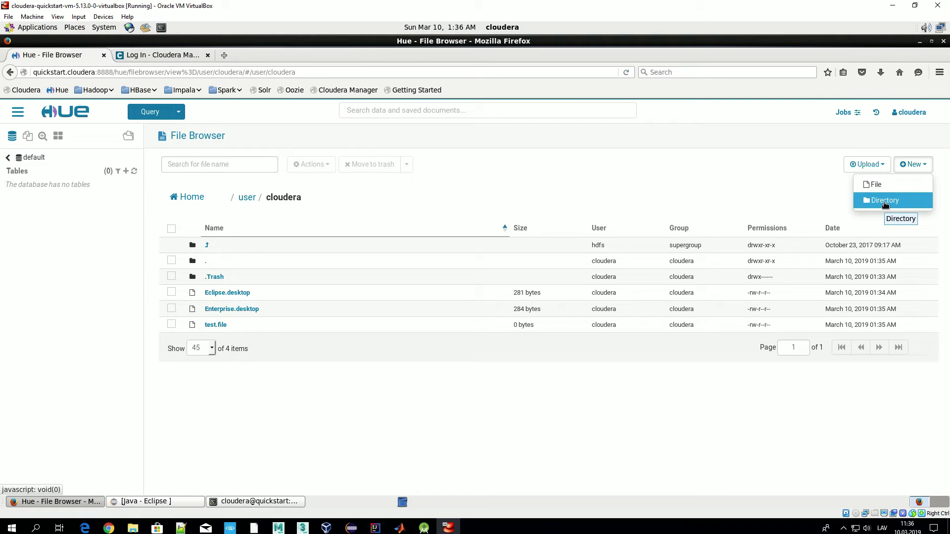
click(765, 175)
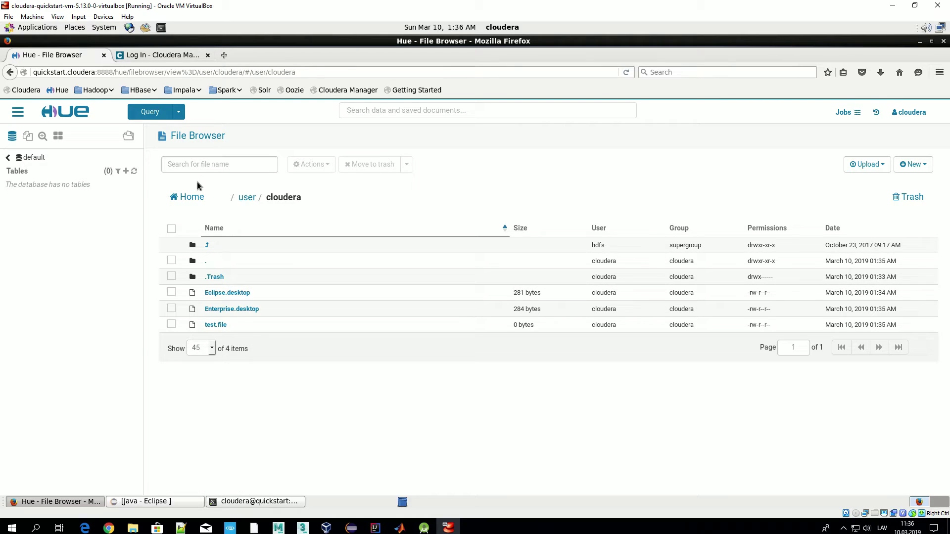
click(193, 198)
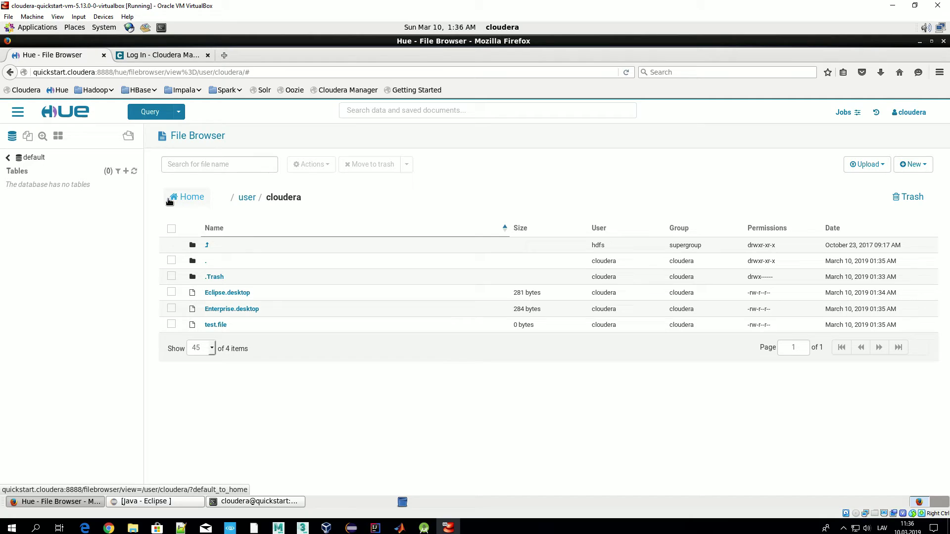
click(213, 272)
click(247, 226)
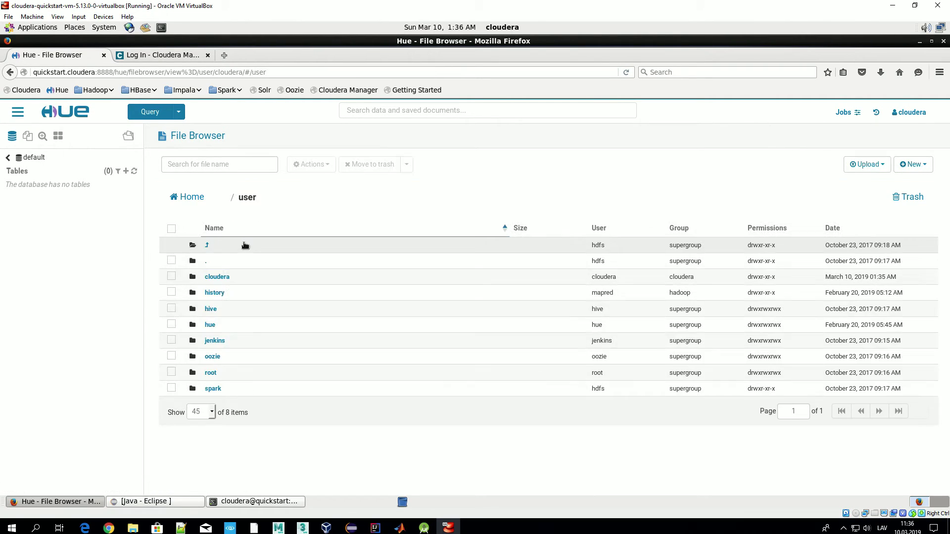
click(220, 322)
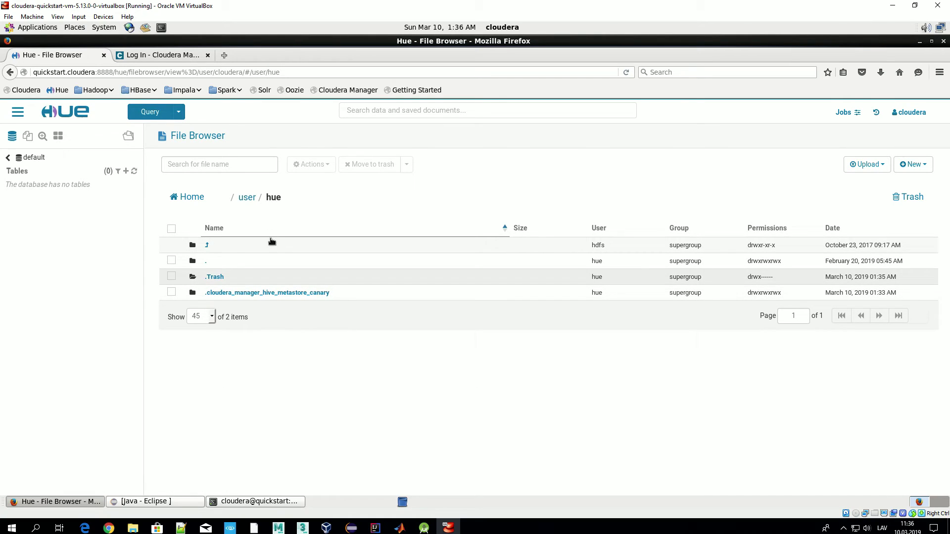
click(214, 277)
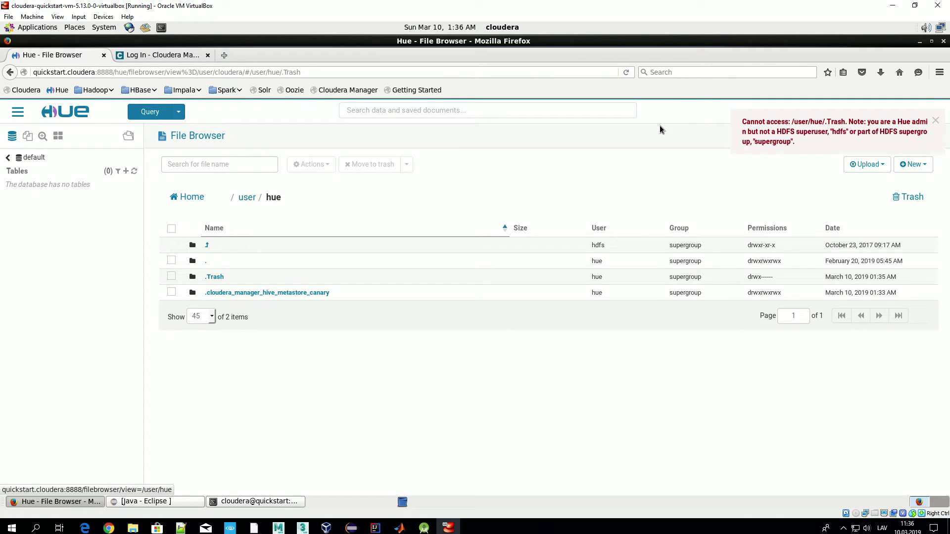
click(935, 121)
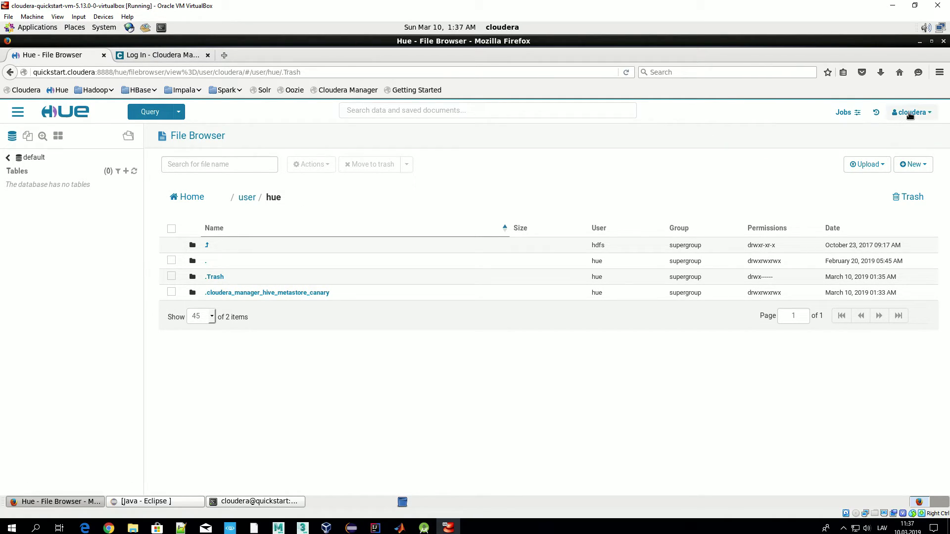
click(183, 202)
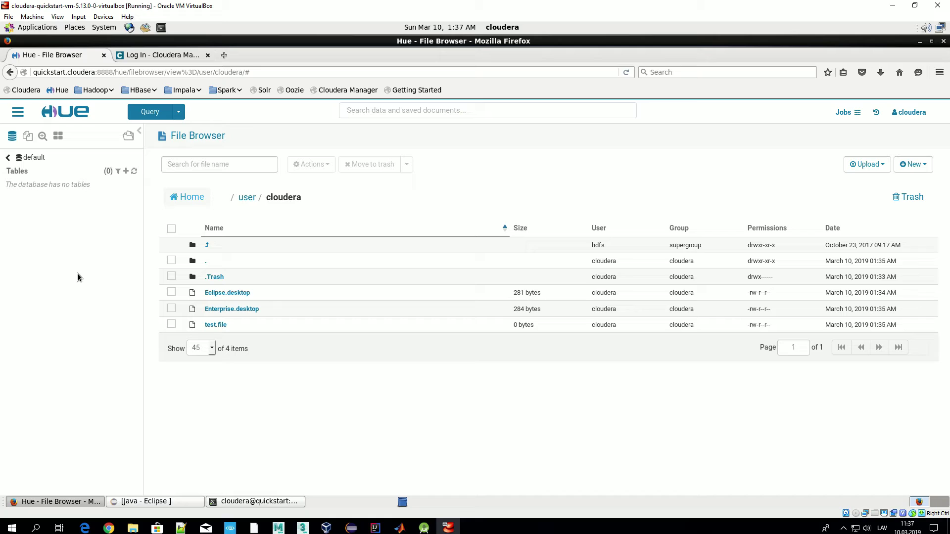
Open the Tables browser and go up to the Databases list, which shows only default
click(17, 112)
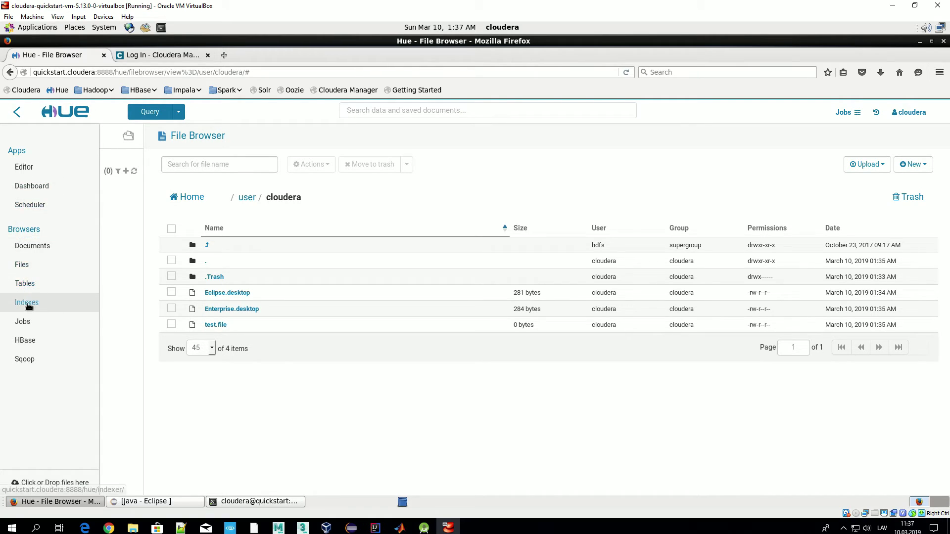
click(31, 286)
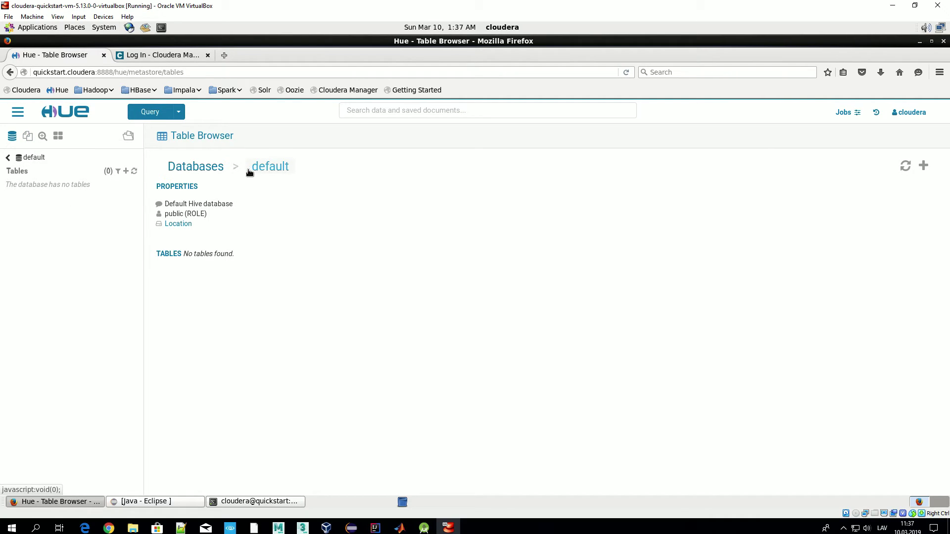
click(207, 170)
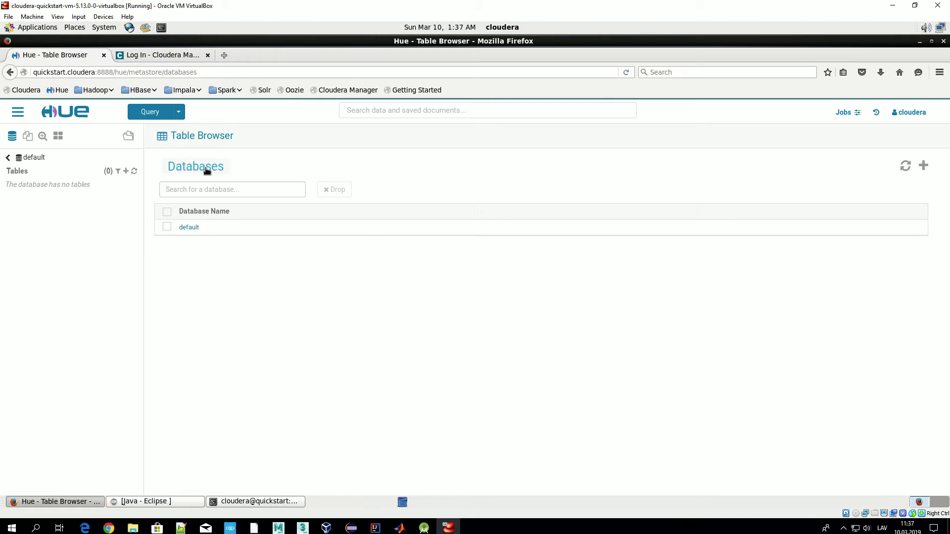
drag(205, 232, 180, 231)
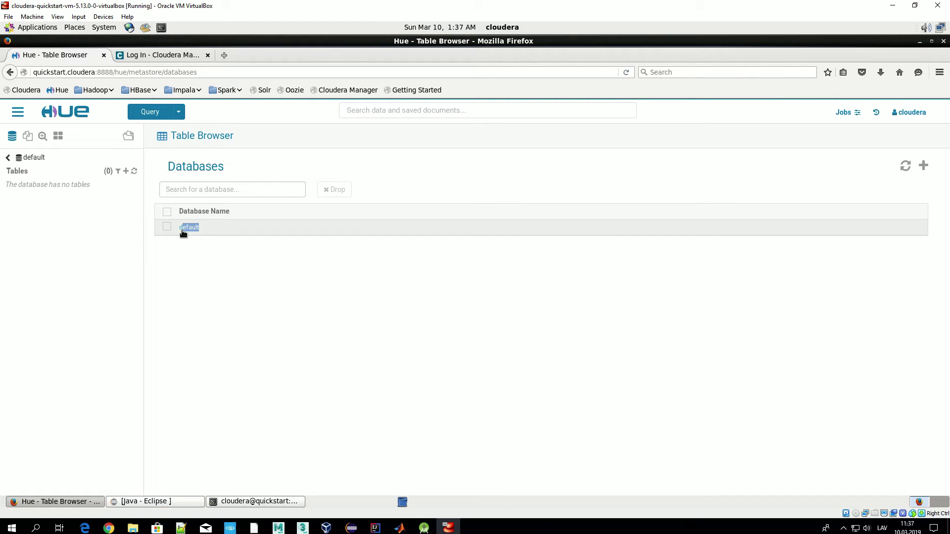
click(203, 270)
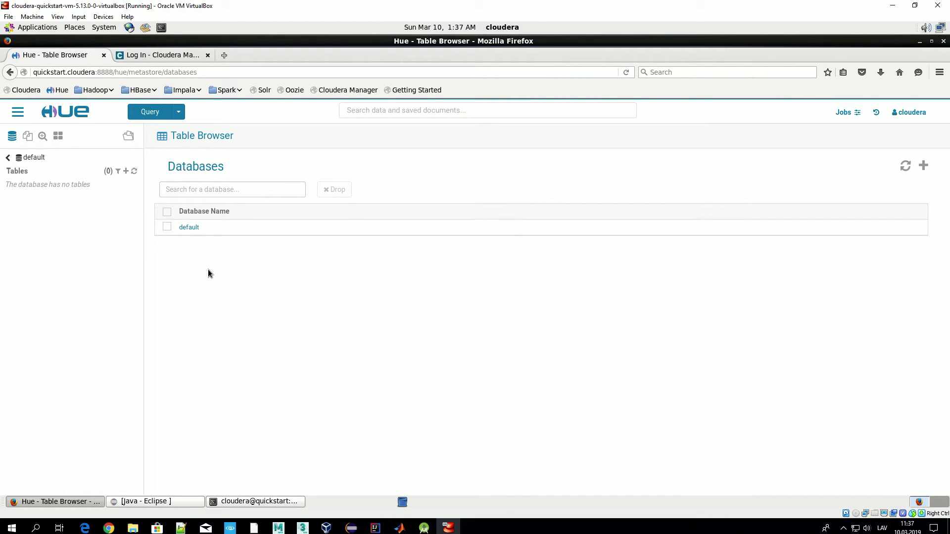
View the empty Indexes browser, then open the Job Browser listing 0 jobs
click(17, 114)
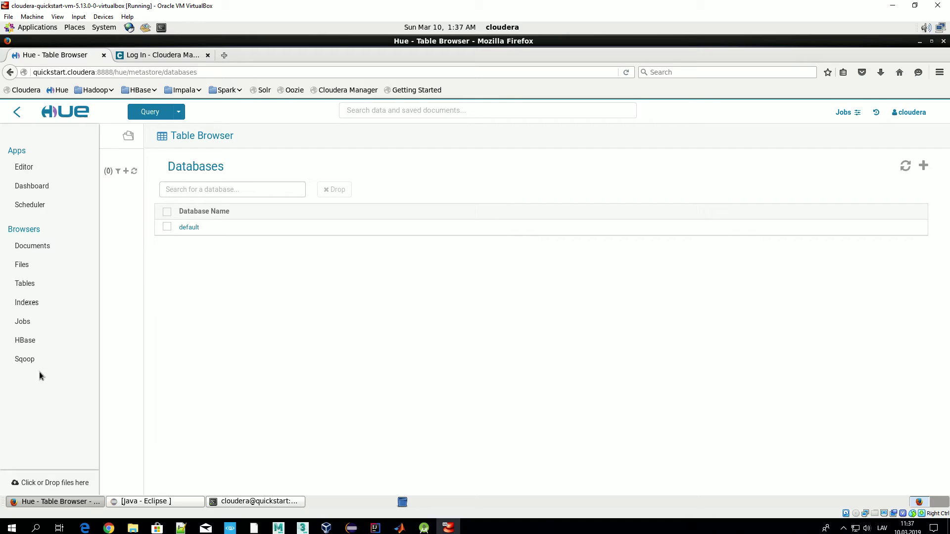
click(27, 302)
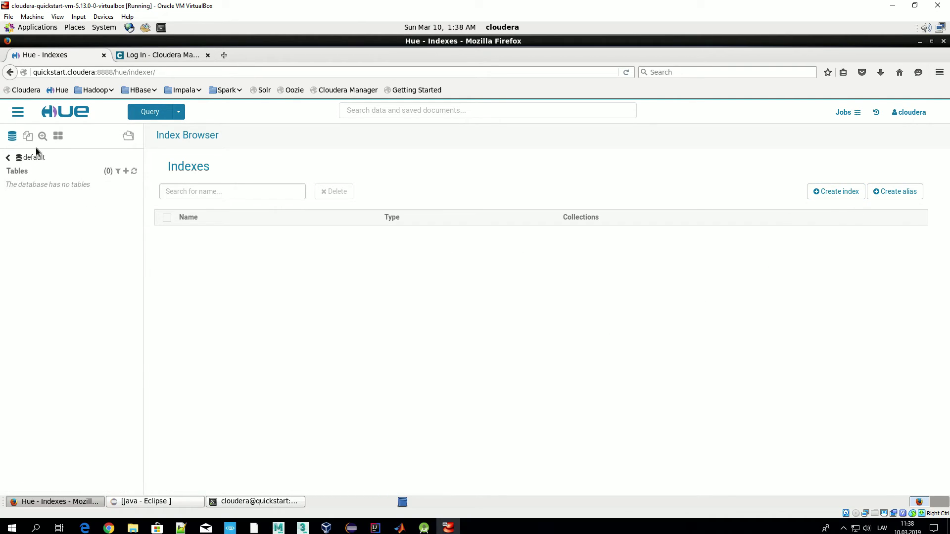
click(18, 112)
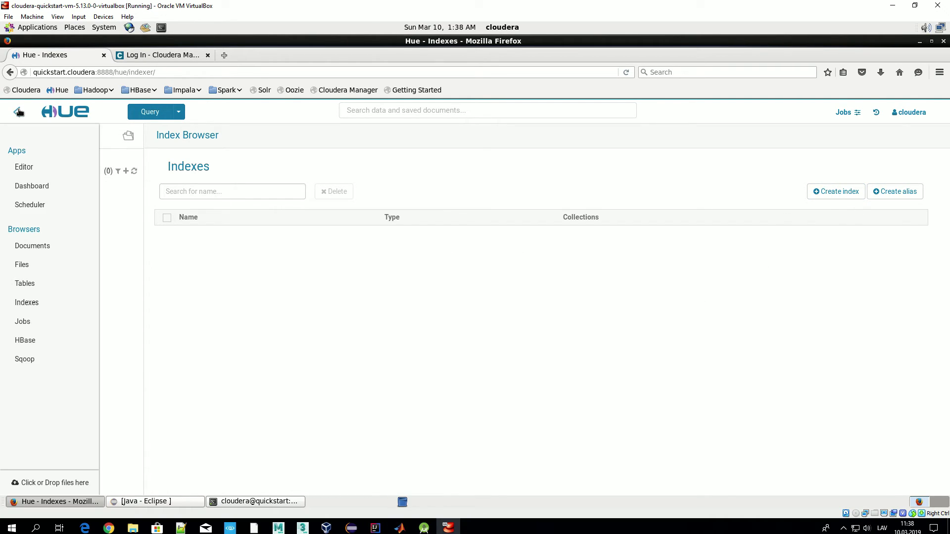
click(22, 322)
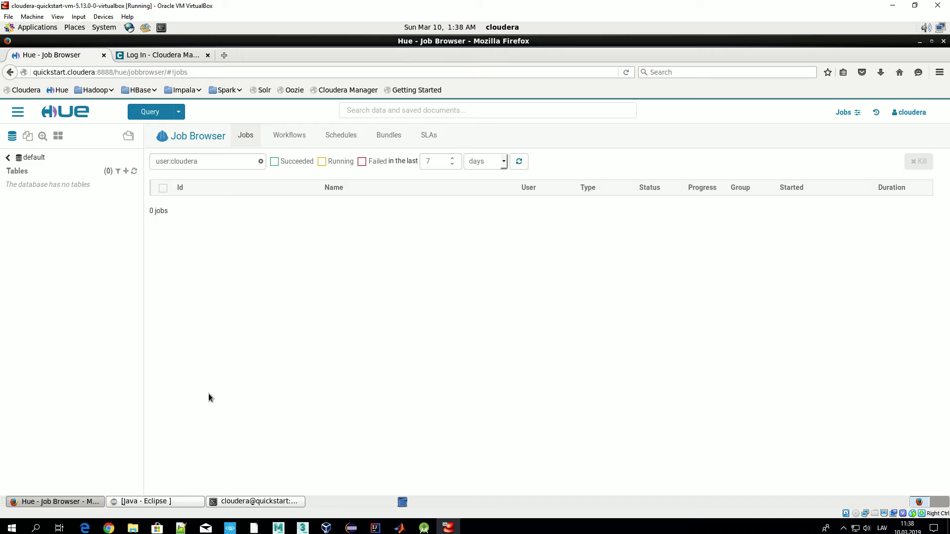
View the HBase Browser with no tables, then open the Sqoop page
click(18, 114)
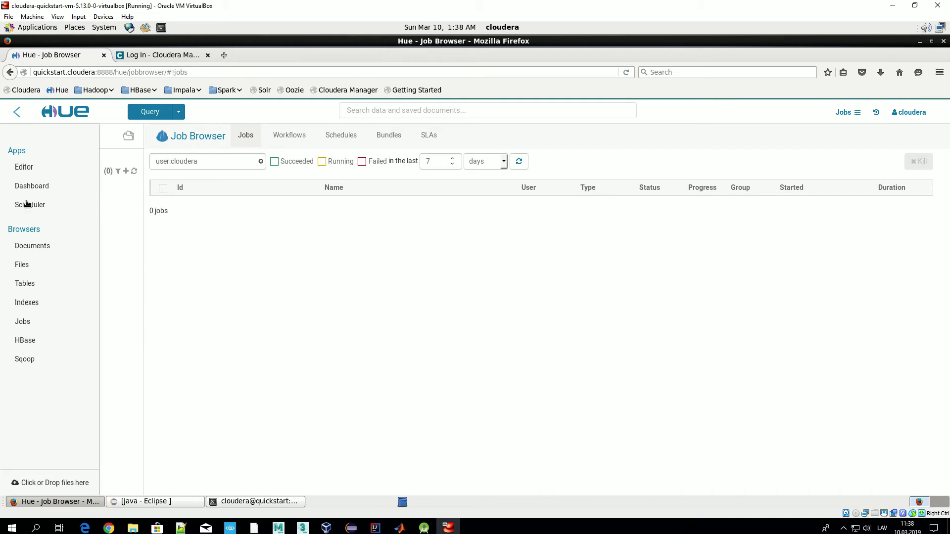
click(28, 340)
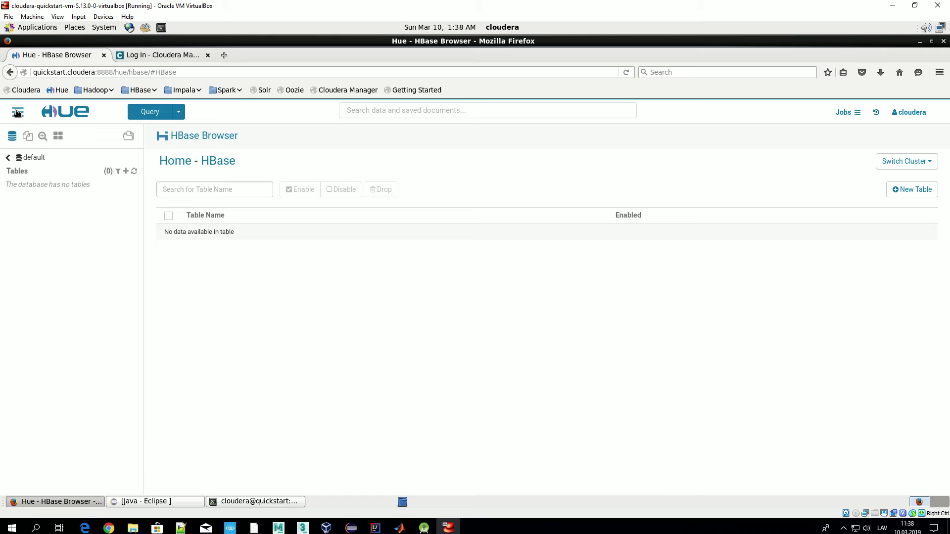
click(17, 113)
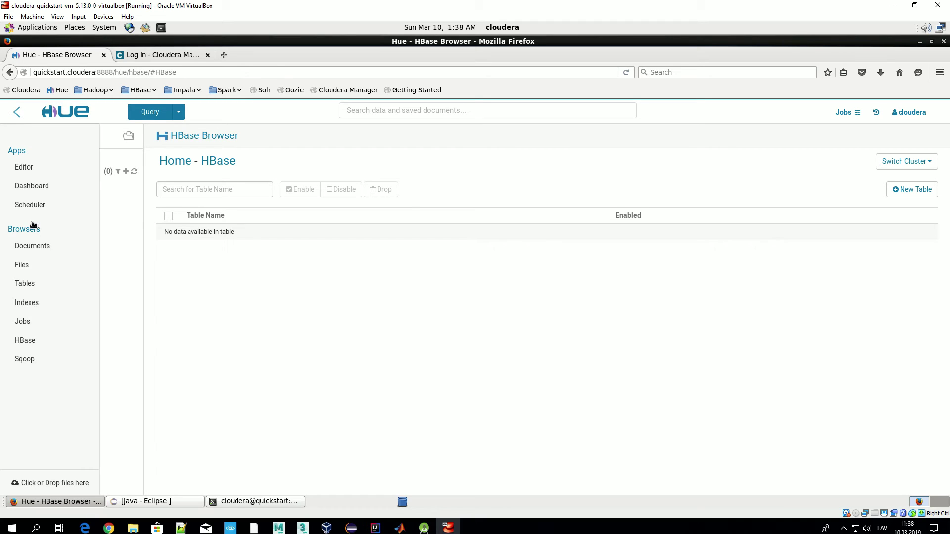
click(25, 360)
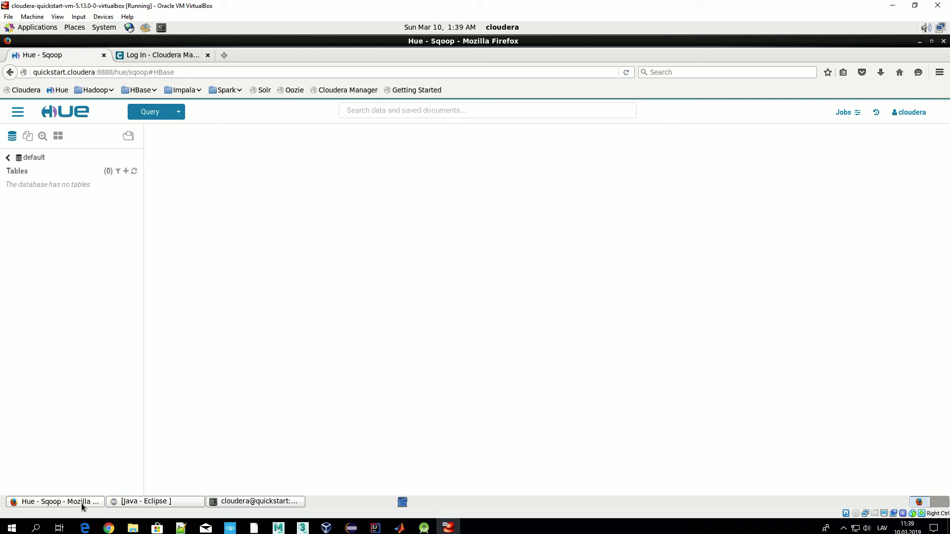
click(257, 500)
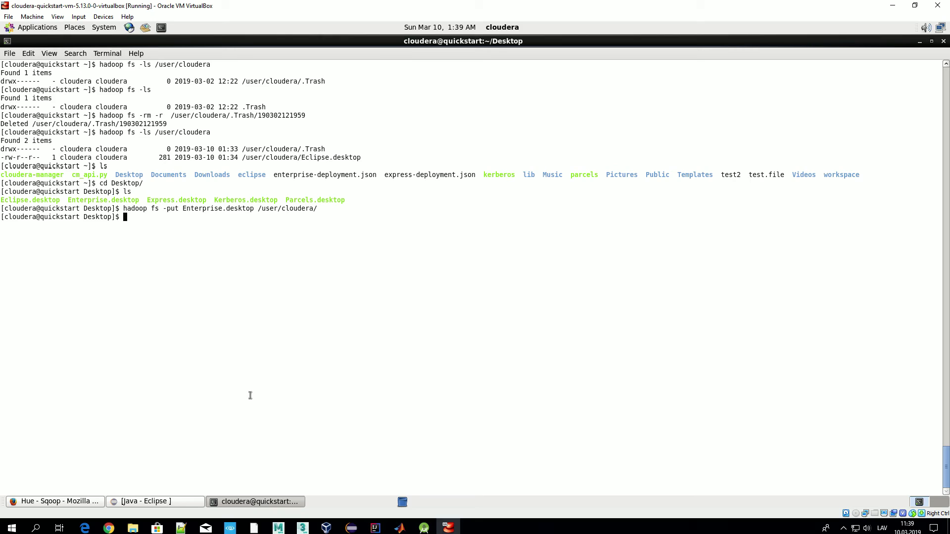
click(67, 501)
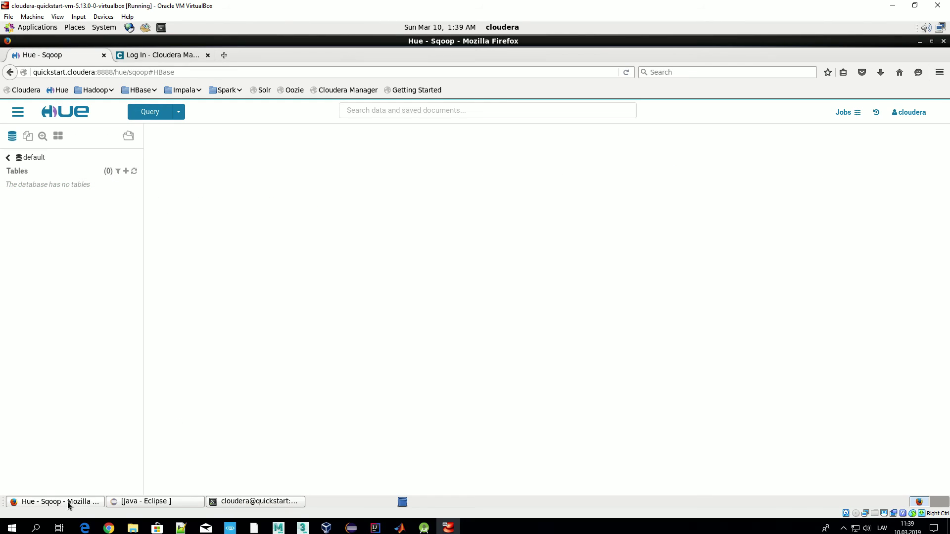
Agree to the information assurance policy on the Cloudera Manager login tab, then switch to VirtualBox Manager
click(154, 54)
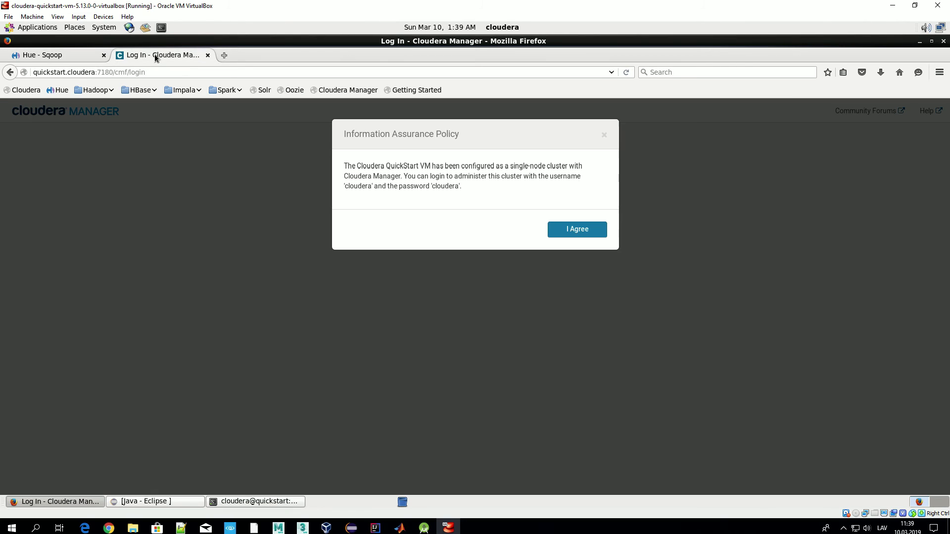
click(564, 230)
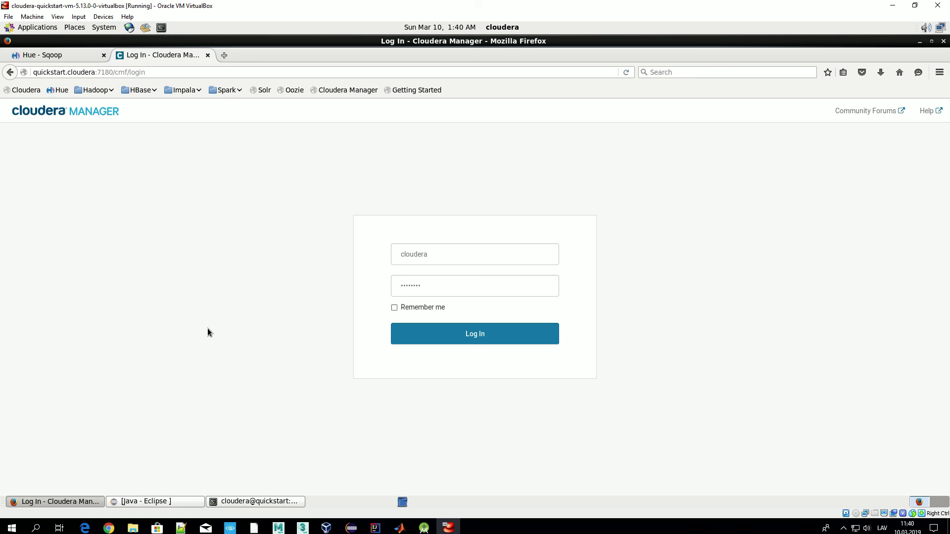
click(449, 526)
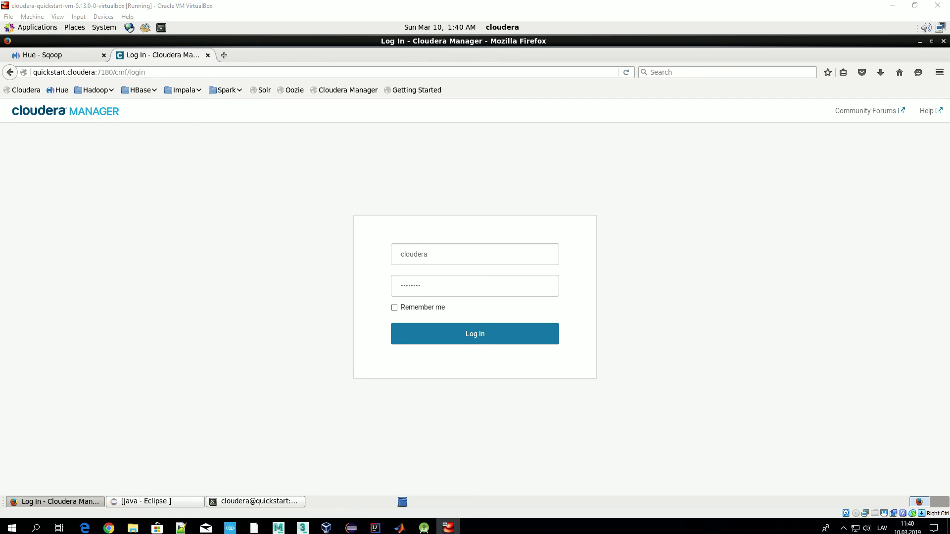